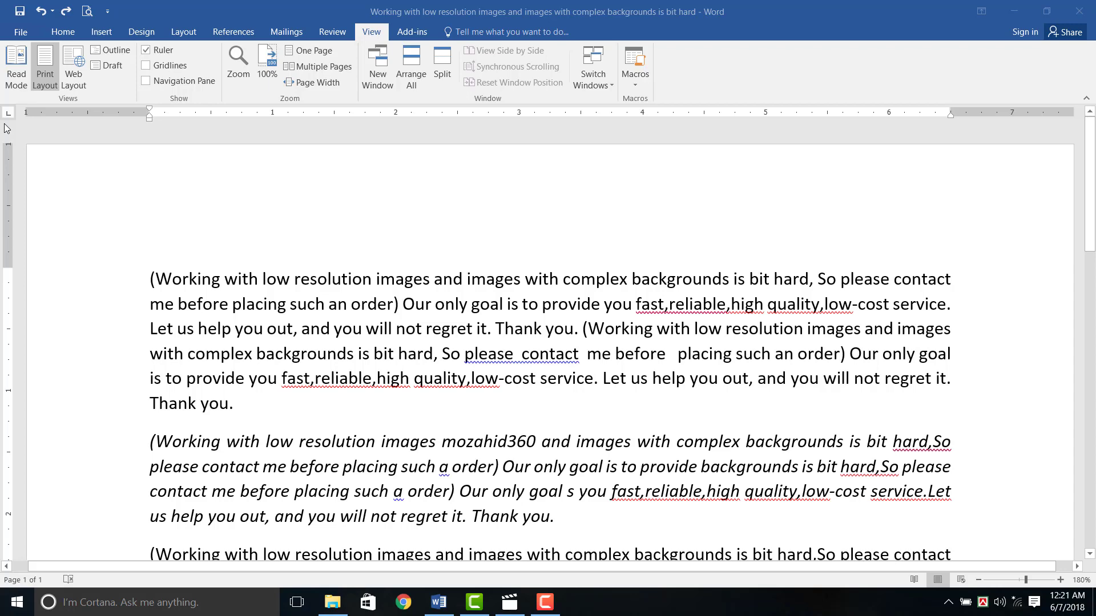
Step: Try Read Mode, browse the file info page and reading options, then return to editing
scroll(60, 104, "down", 2)
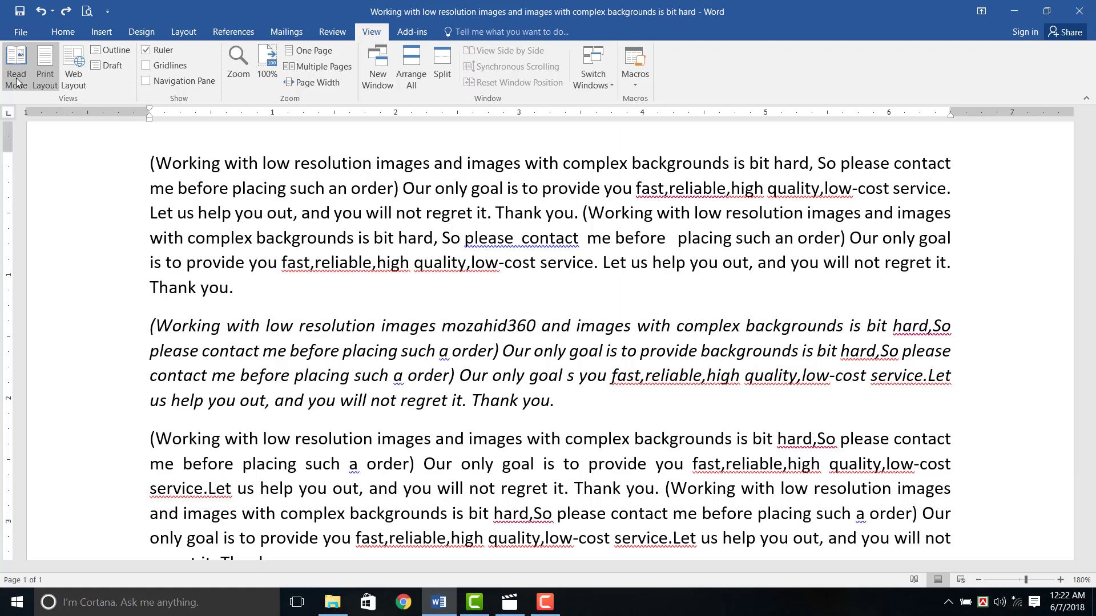
left_click(17, 75)
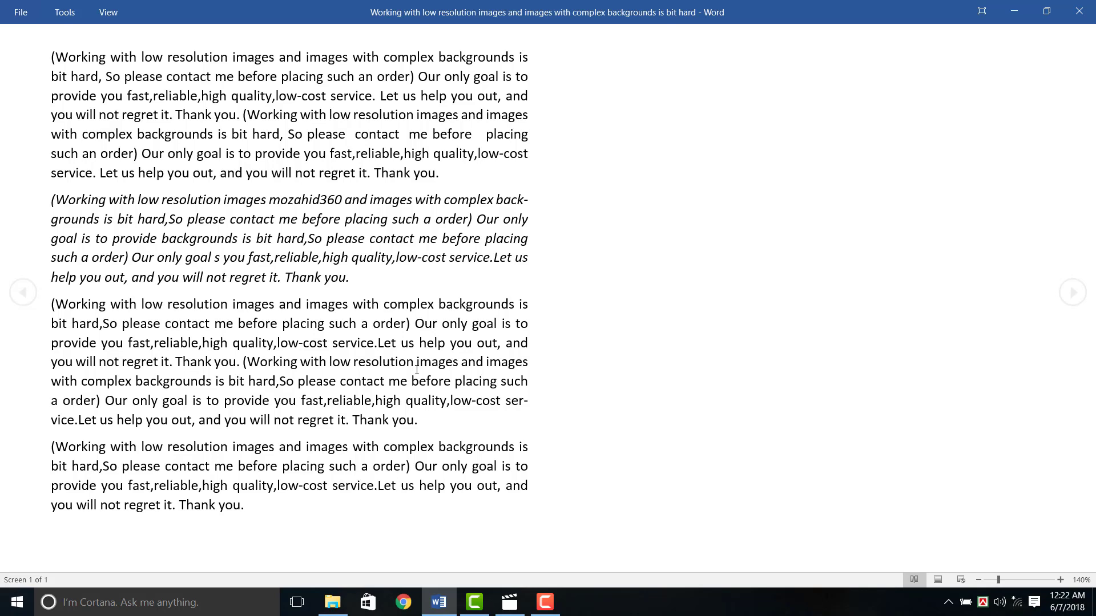
left_click(21, 12)
key("Escape")
left_click(64, 12)
left_click(23, 12)
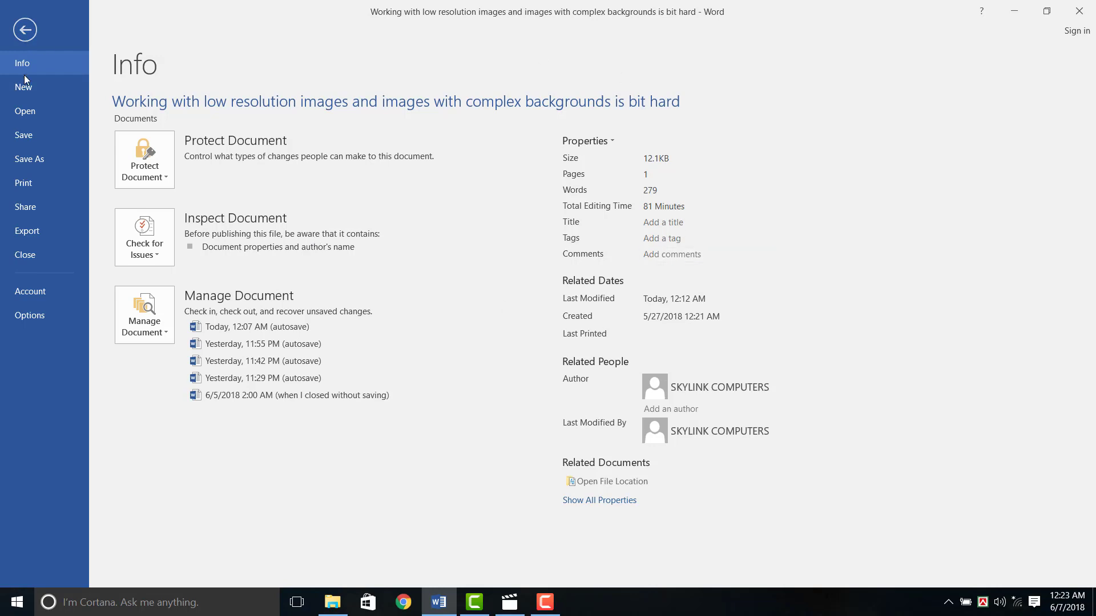
left_click(26, 30)
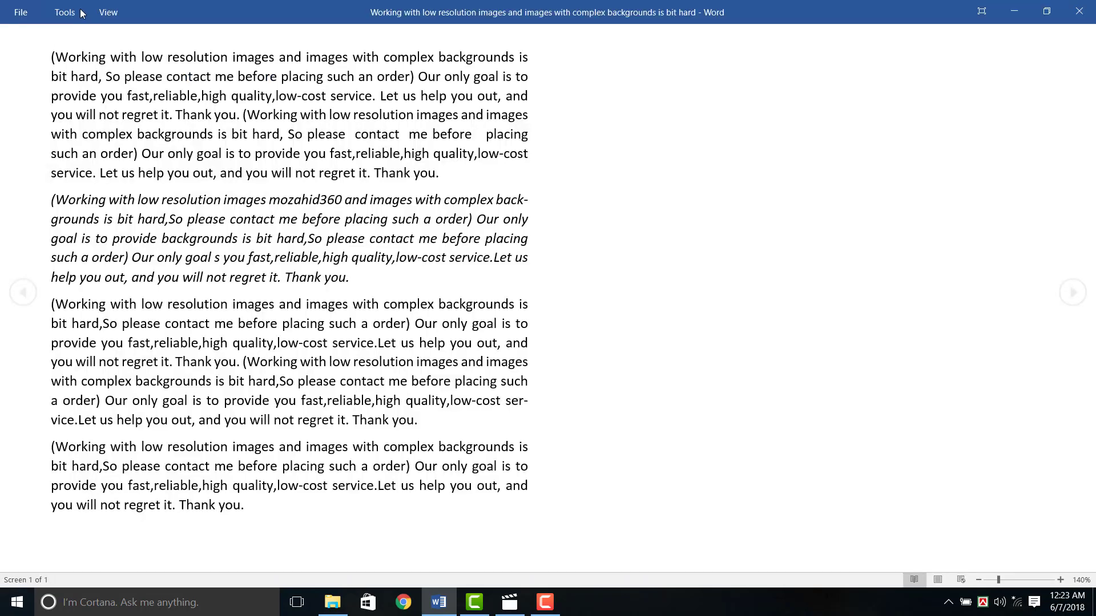
left_click(61, 13)
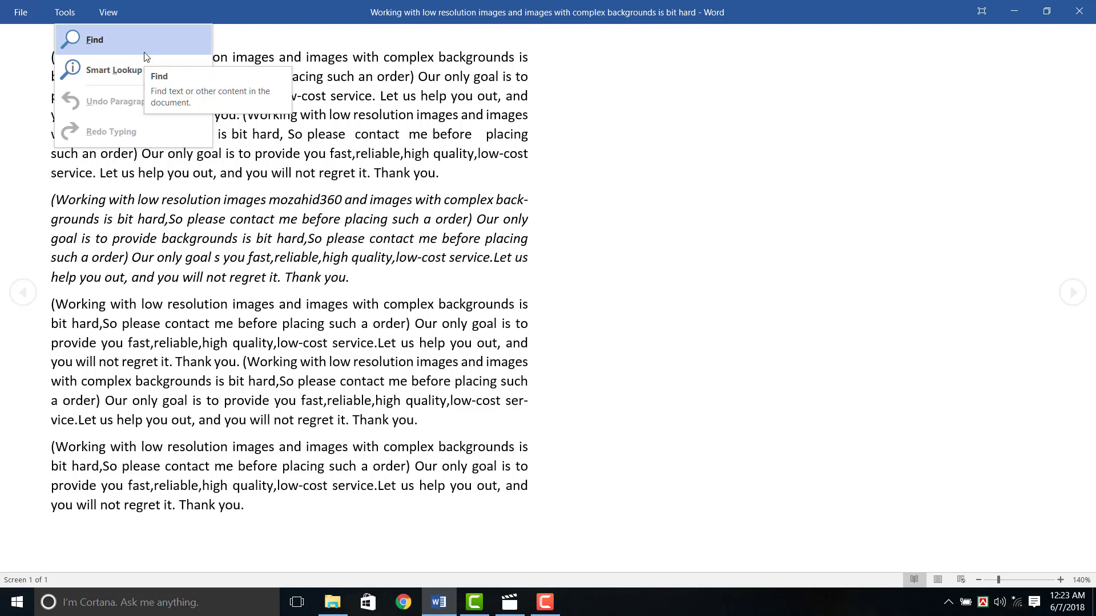
left_click(113, 20)
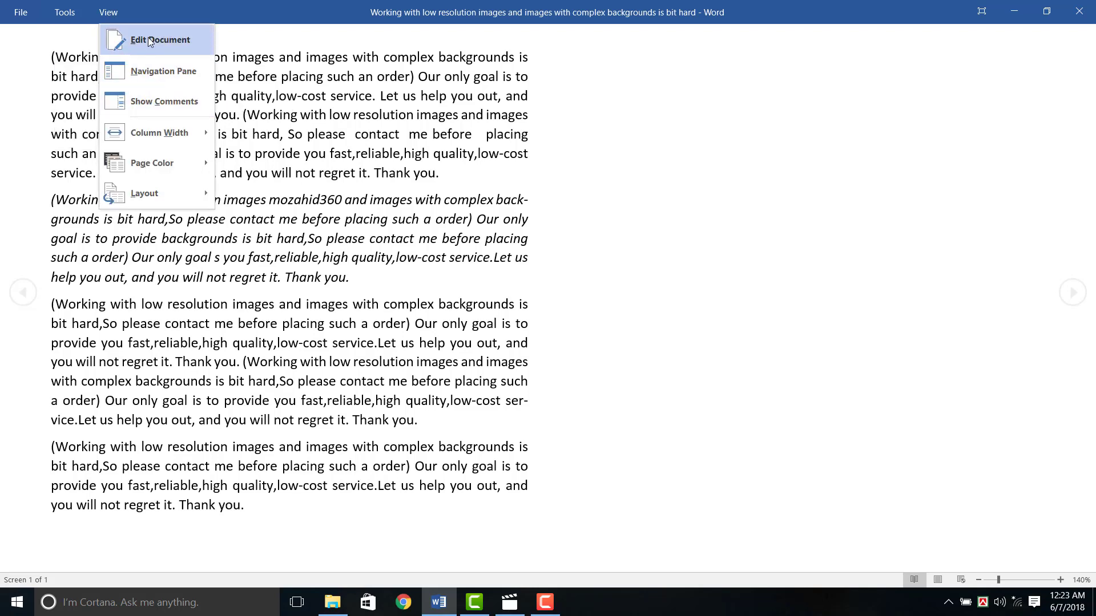
left_click(180, 38)
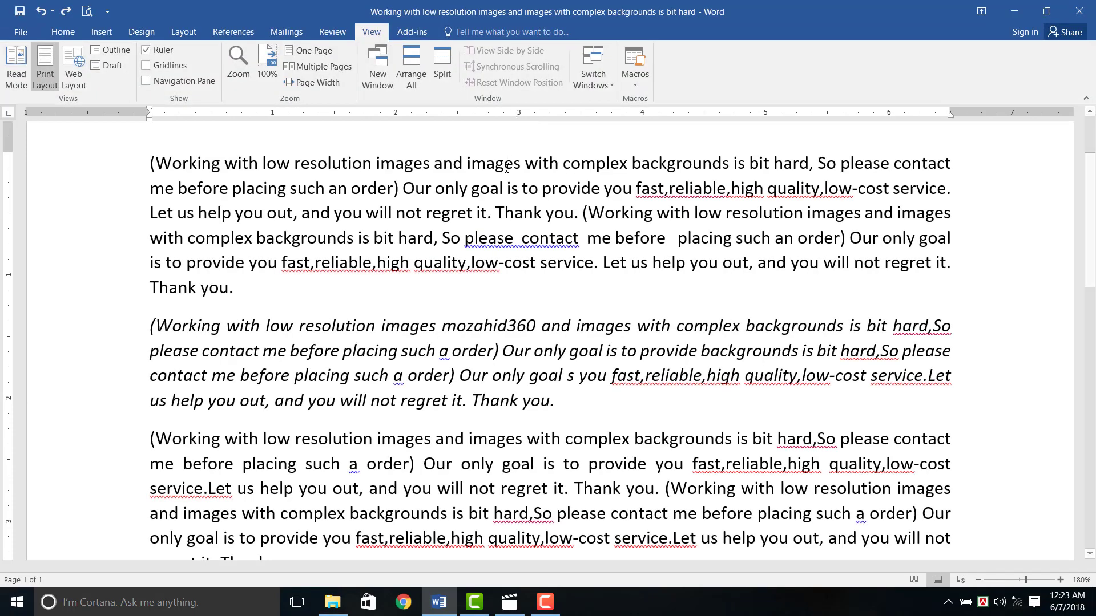
Step: Reopen Read Mode and turn on Show Comments
left_click(15, 75)
left_click(109, 12)
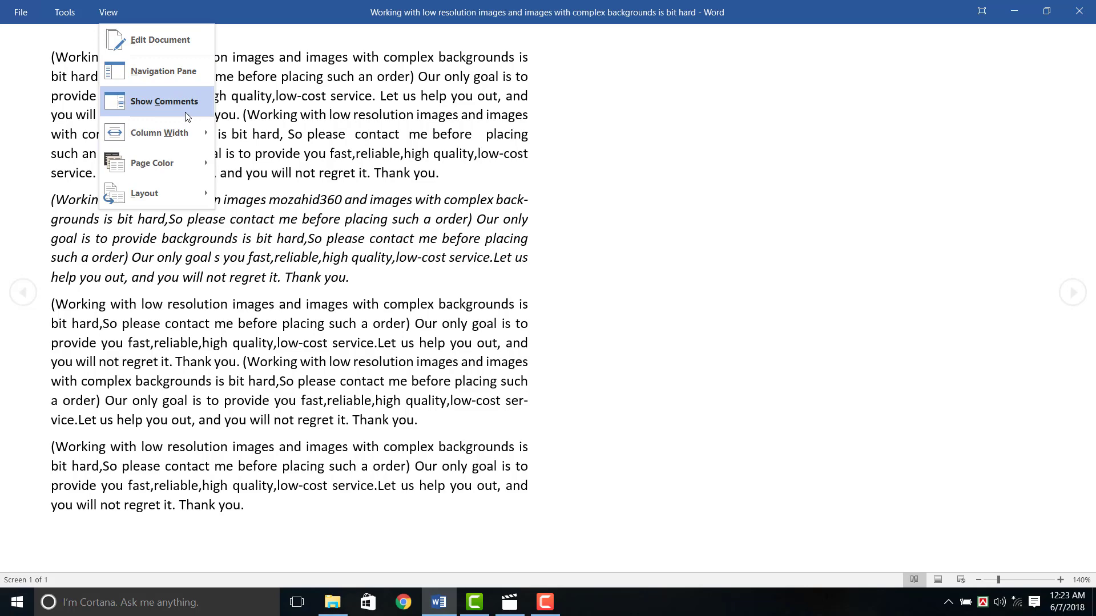
left_click(185, 111)
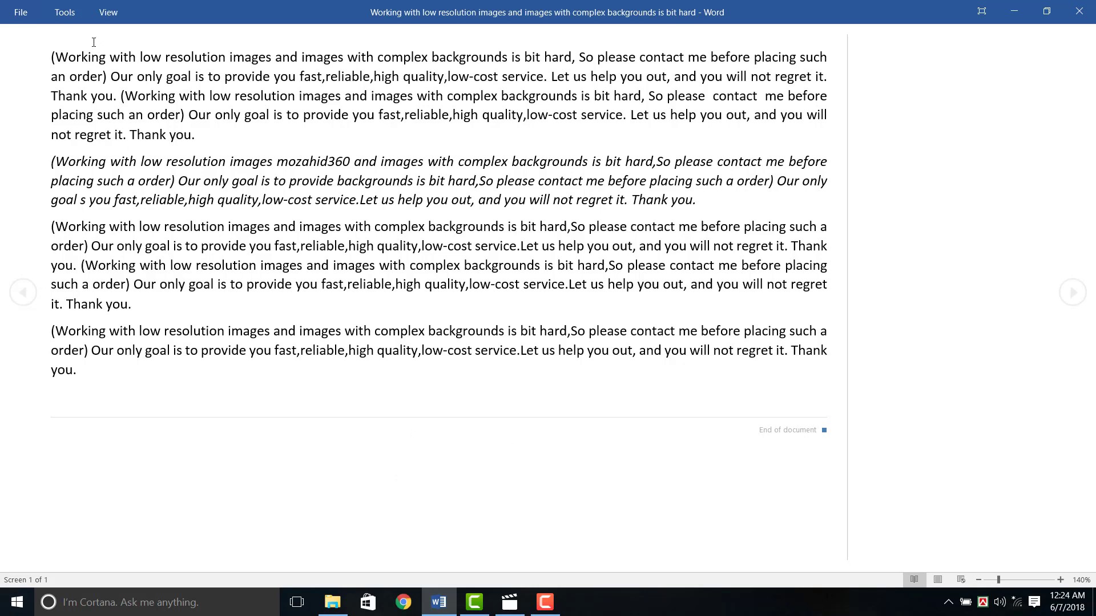
Step: Switch the reading layout to Paper Layout and scroll through the page
left_click(108, 12)
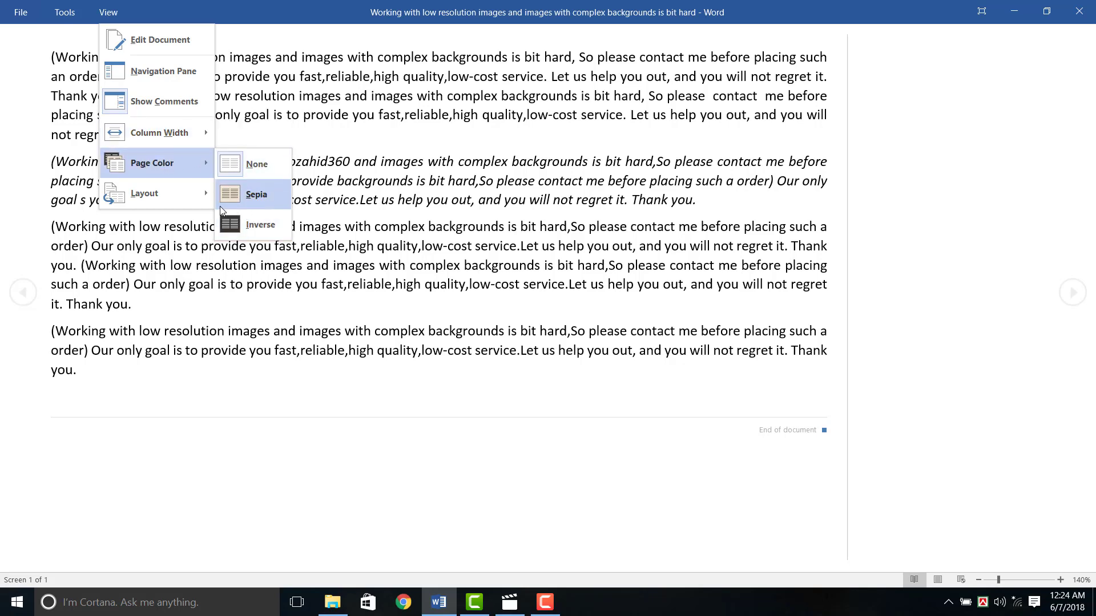
mouse_move(144, 193)
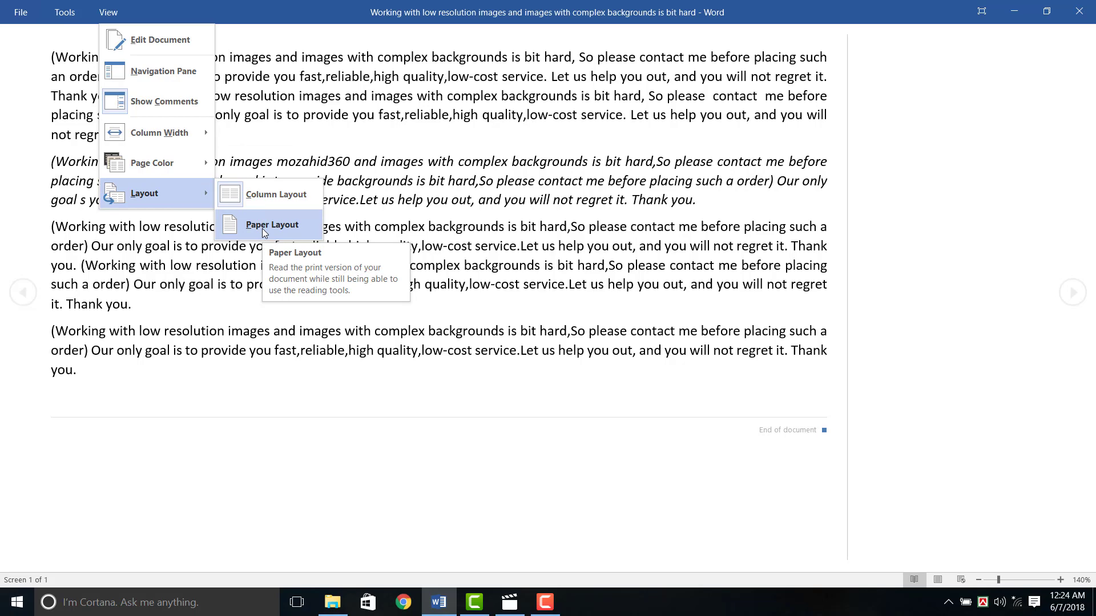
left_click(262, 229)
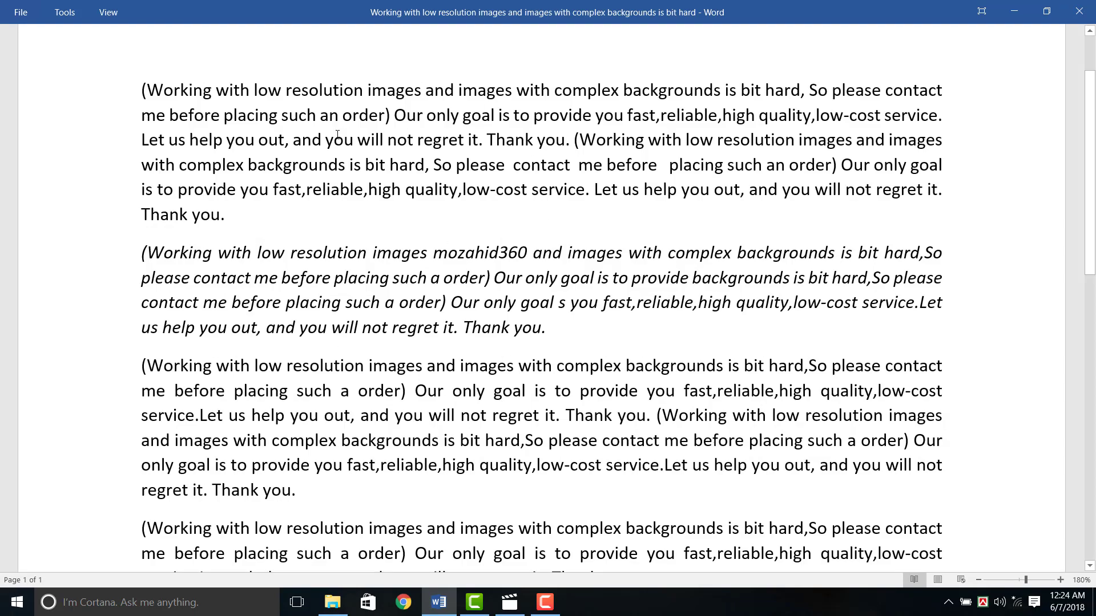
scroll(392, 304, "down", 10)
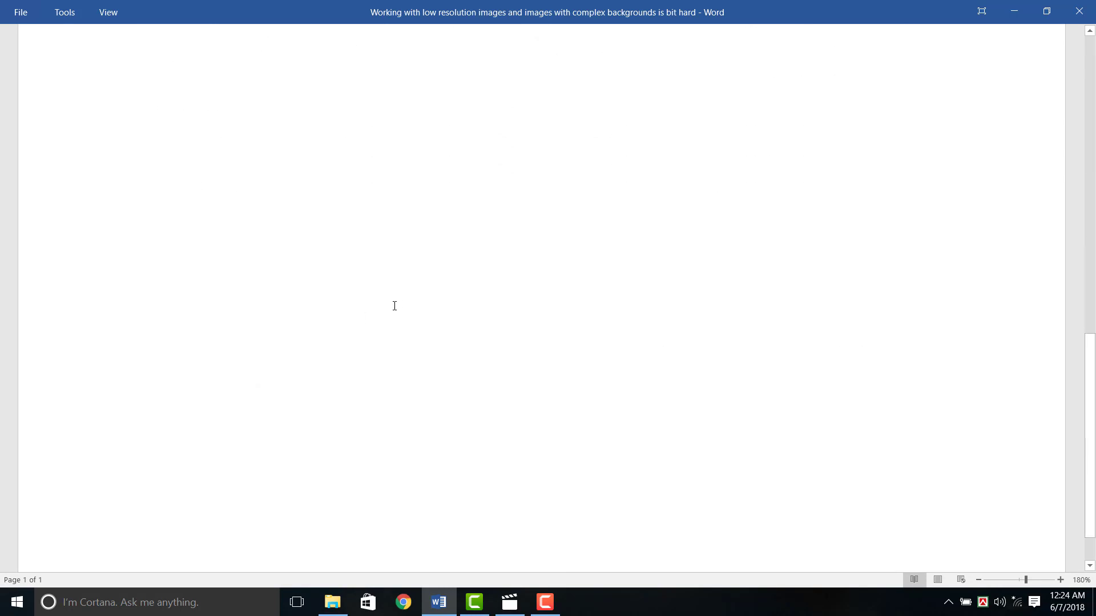
scroll(529, 269, "up", 5)
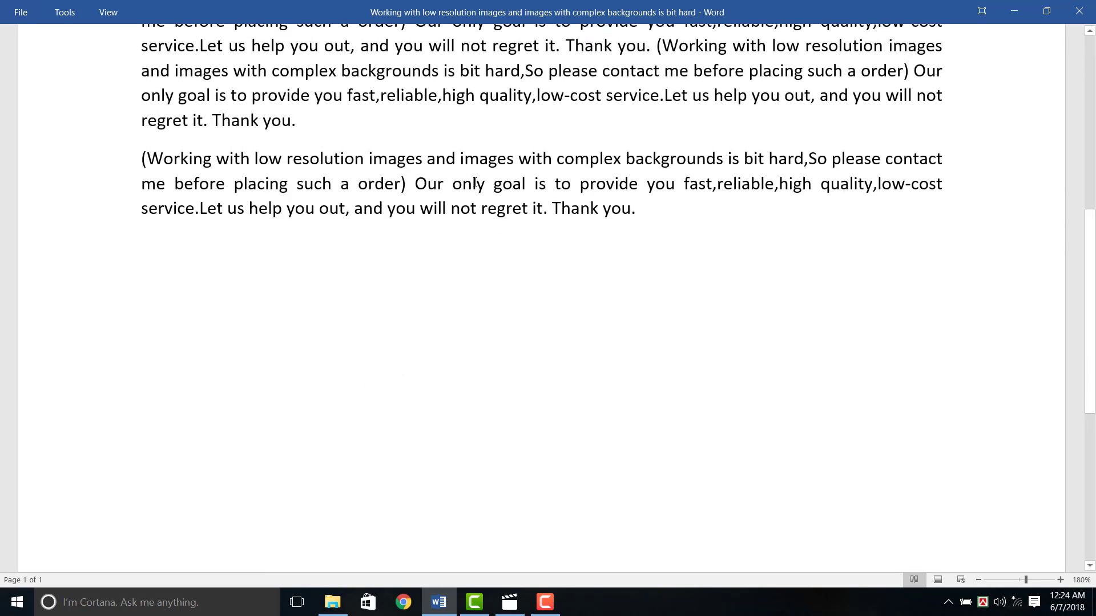
left_click(112, 13)
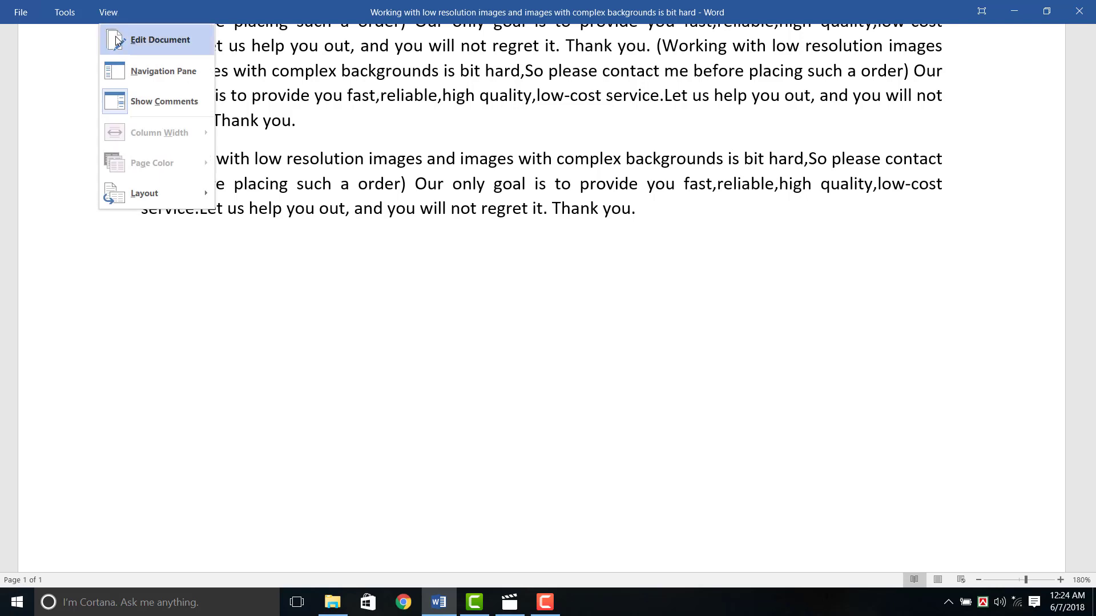
Step: Leave Read Mode, preview the document in Web Layout, then switch to Outline view
left_click(169, 46)
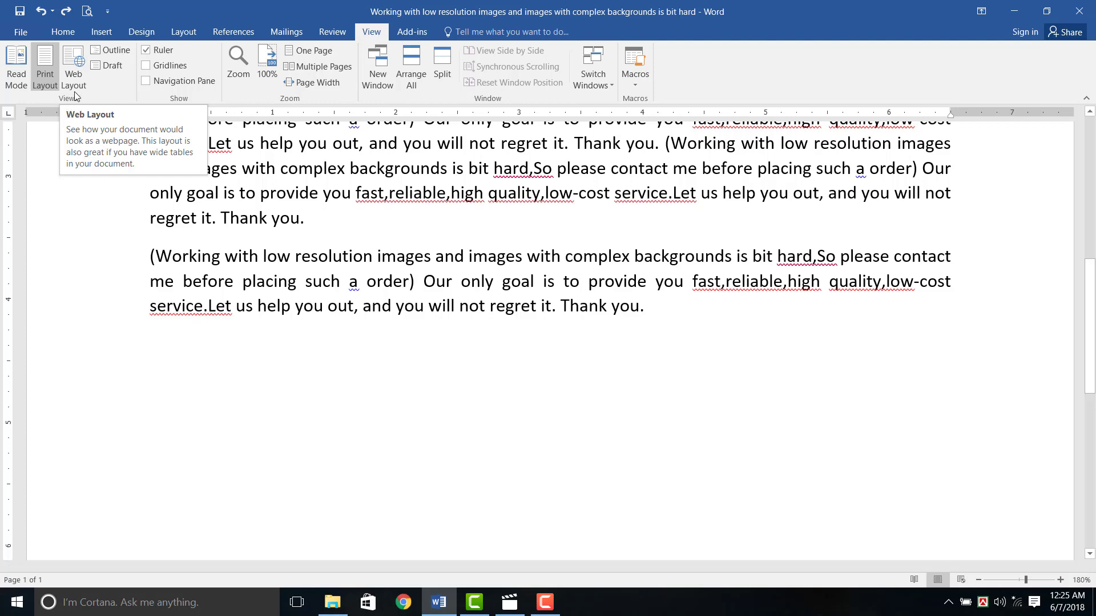
left_click(79, 78)
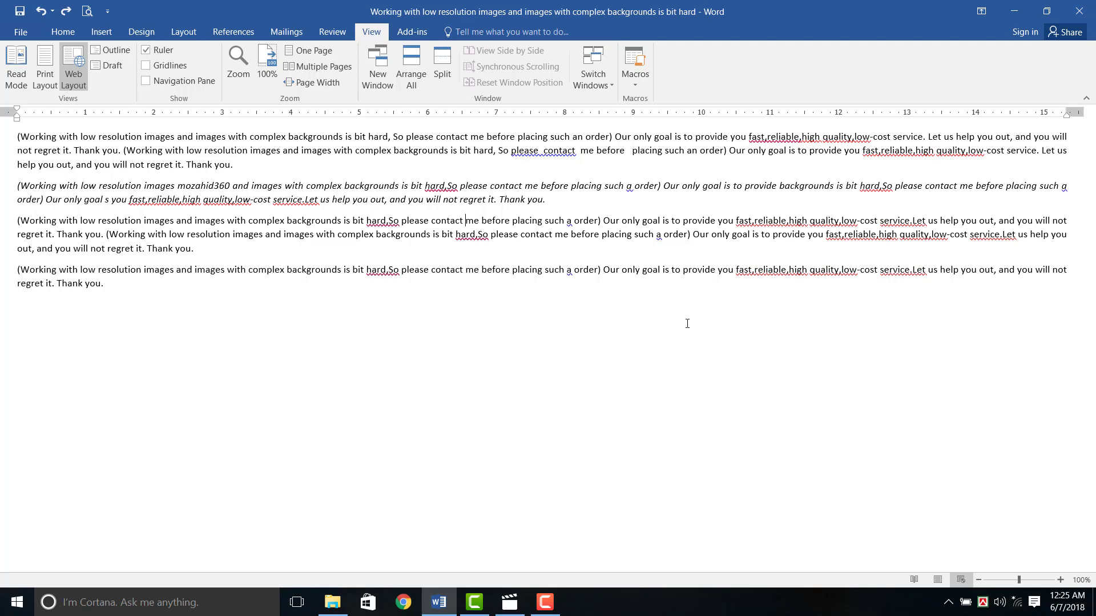
left_click(117, 50)
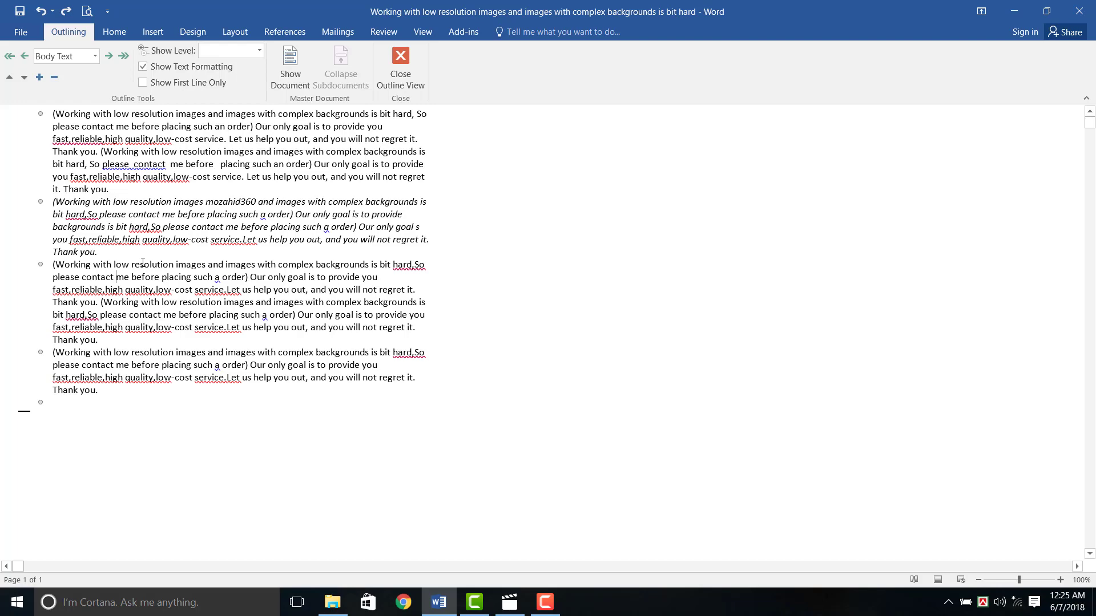
Step: Try outline Levels 4 and 1 on the paragraph and move it down and back up
left_click(94, 56)
left_click(66, 112)
left_click(77, 57)
left_click(62, 69)
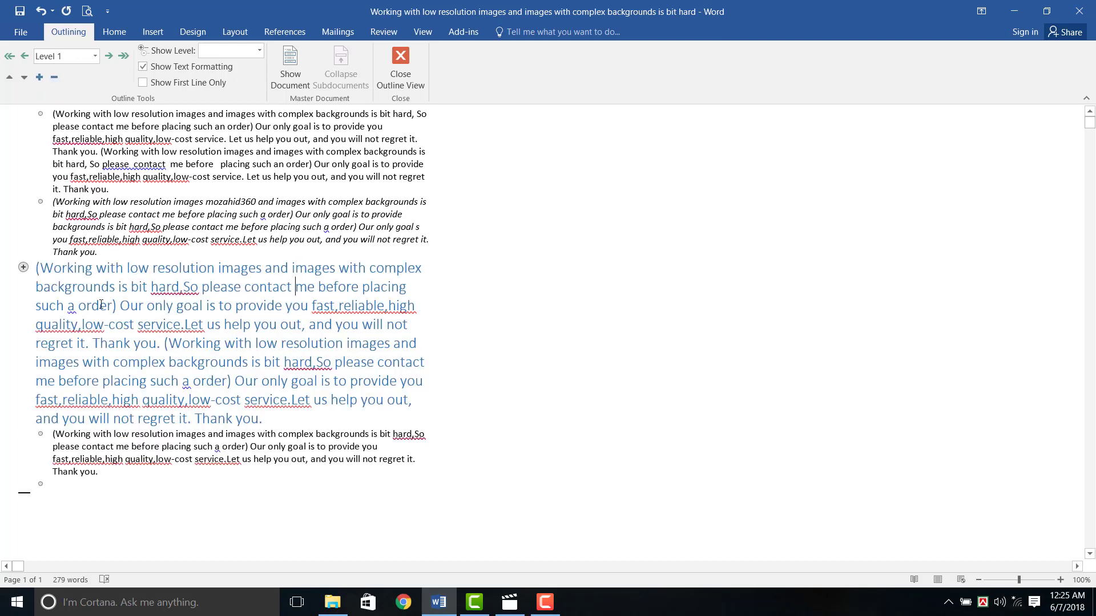
left_click(23, 80)
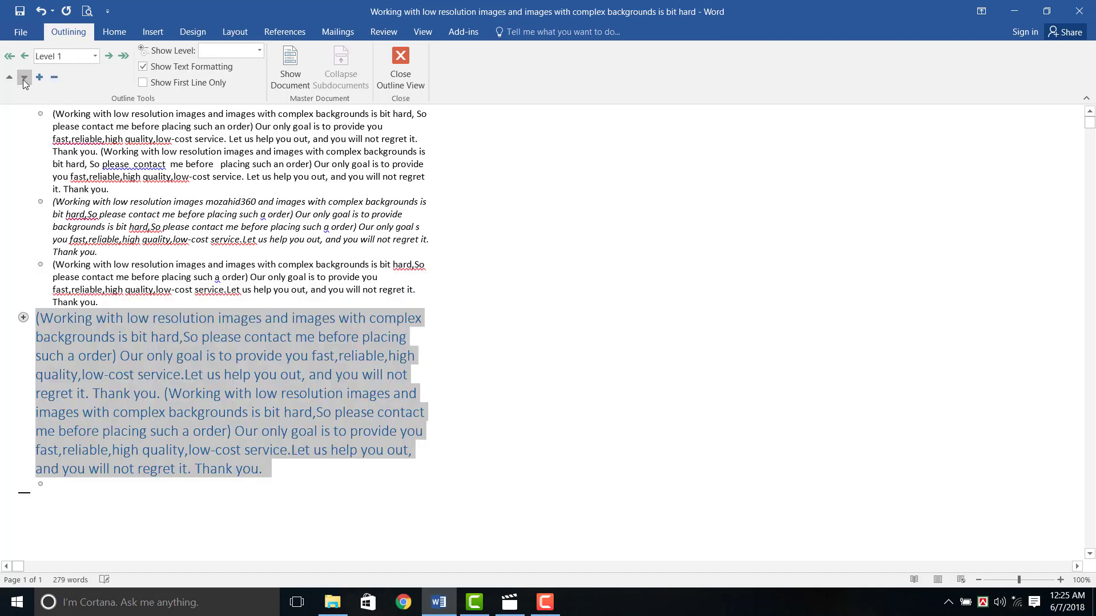
left_click(14, 79)
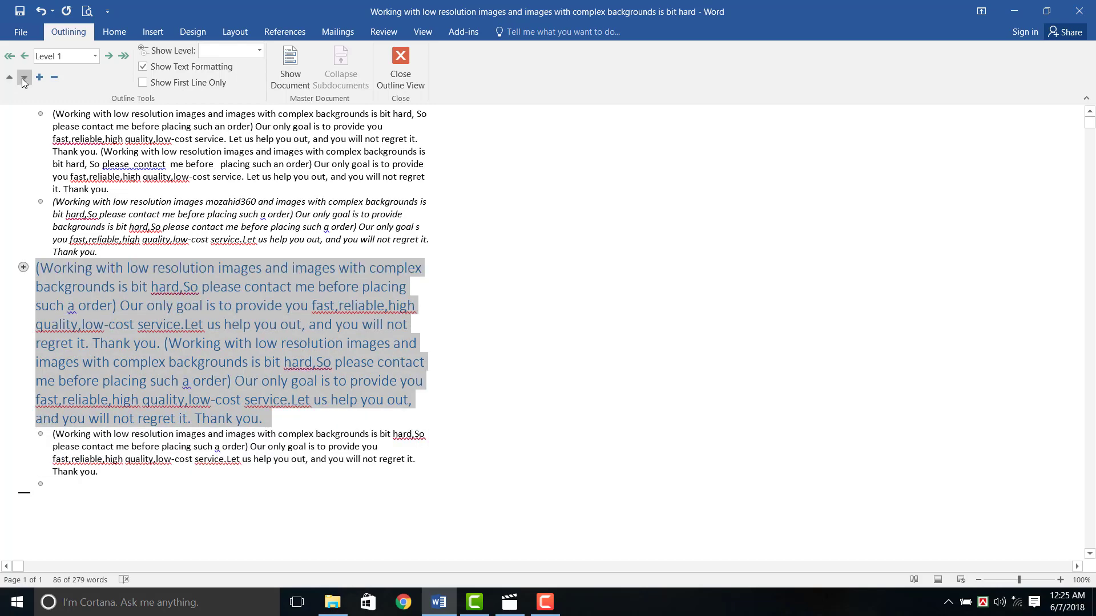
left_click(24, 79)
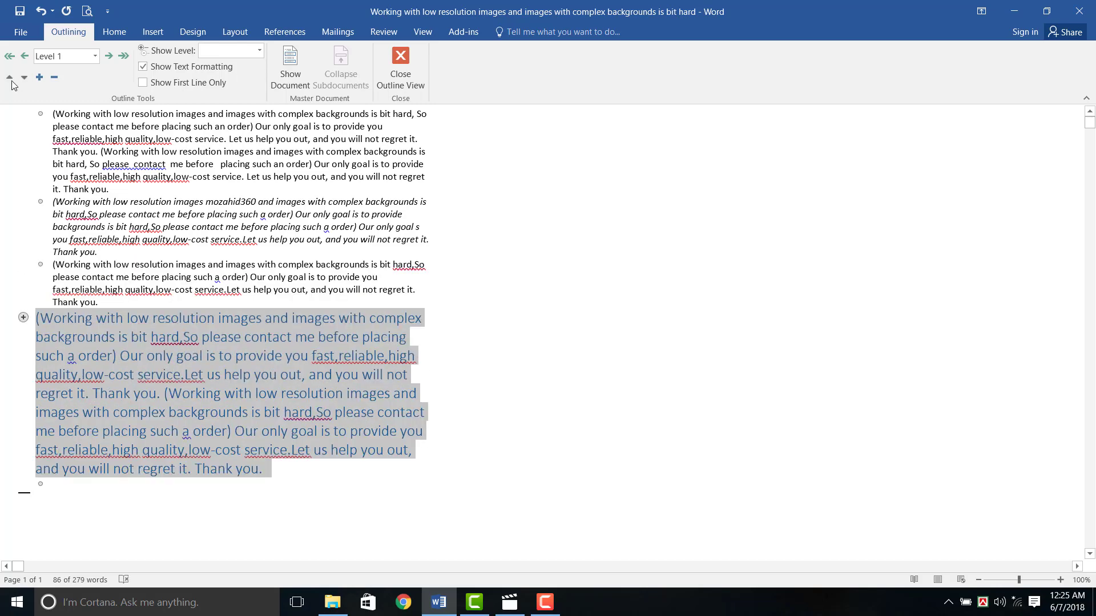
left_click(11, 80)
left_click(11, 80)
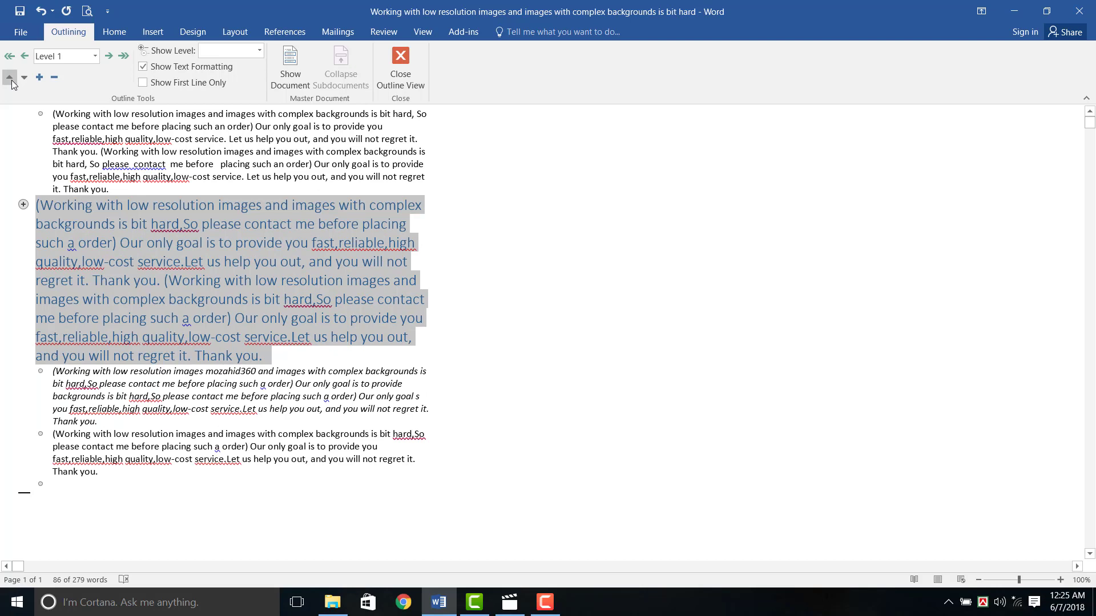
Step: Make the paragraph a Level 3 heading and collapse its subordinate paragraphs
left_click(95, 56)
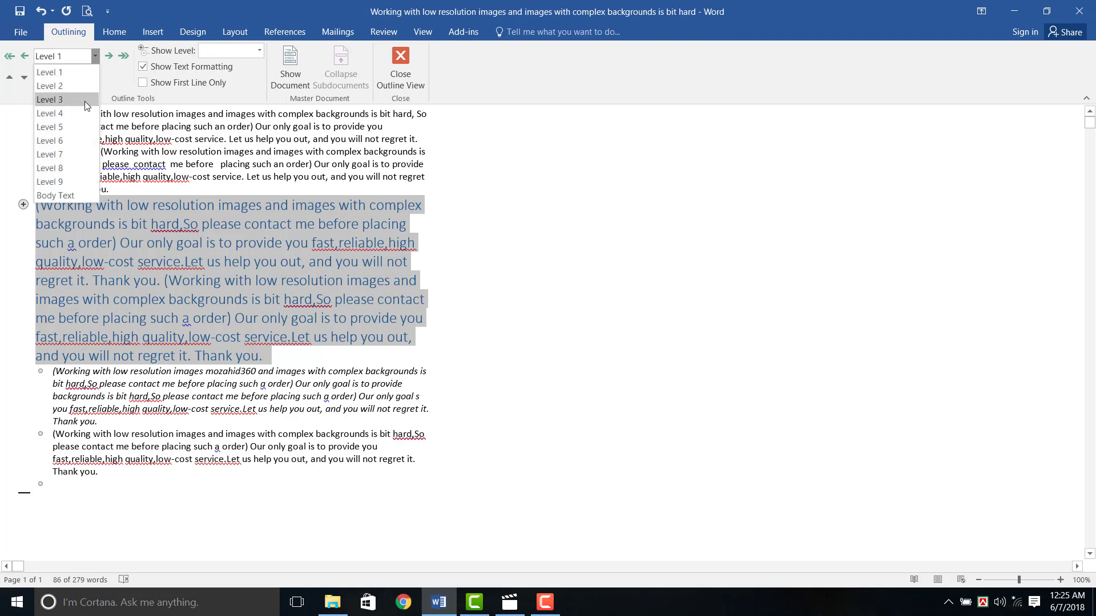
left_click(85, 100)
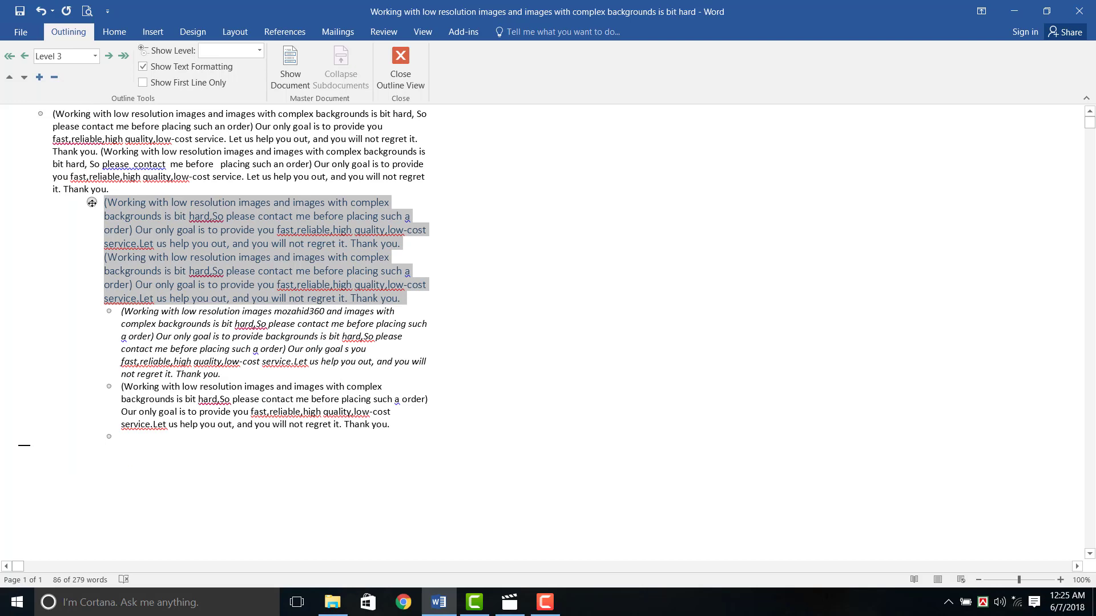
left_click(92, 203)
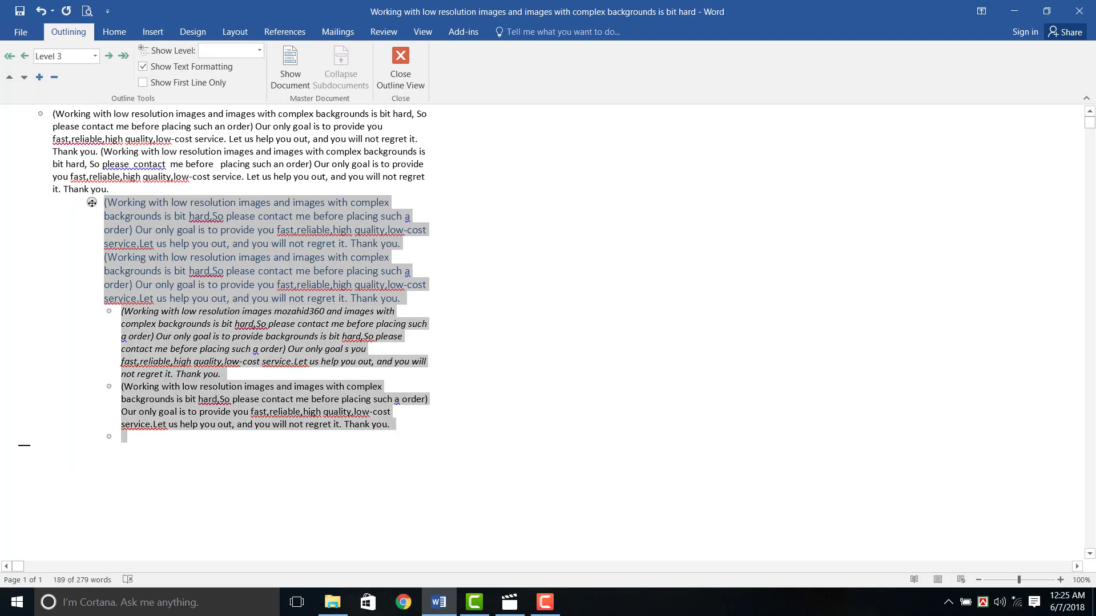
double_click(92, 202)
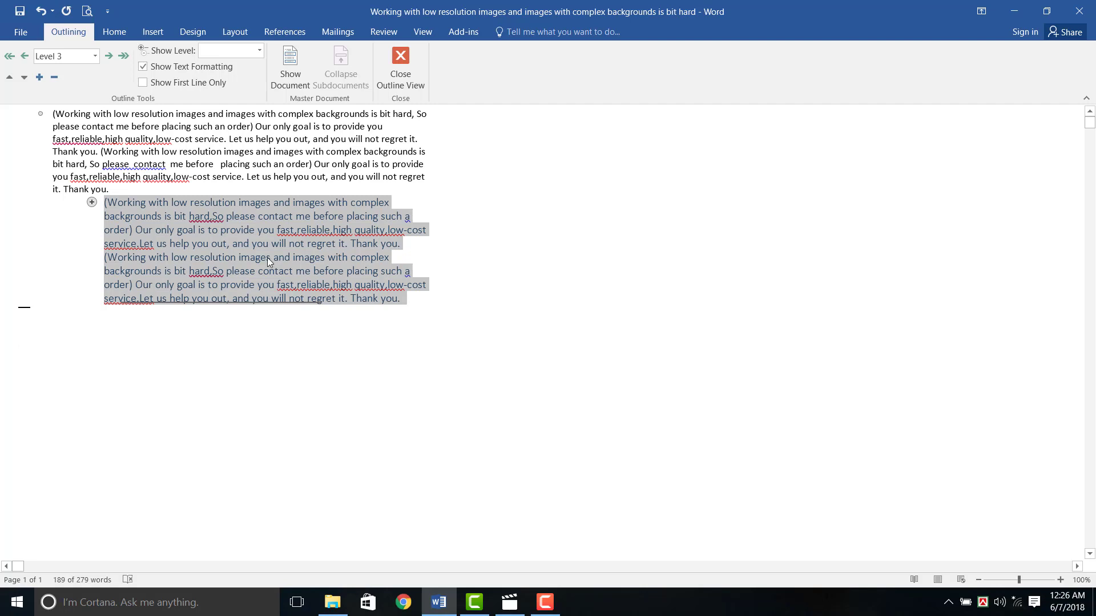
Step: Show outline levels down to Level 2, then down to Level 4
left_click(259, 51)
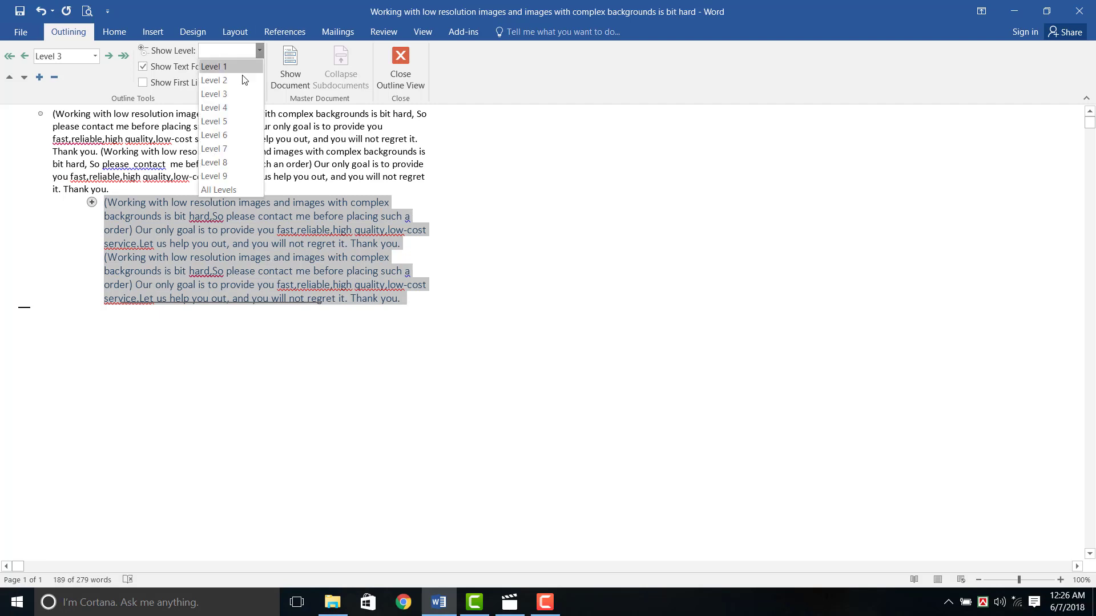
left_click(239, 84)
left_click(248, 54)
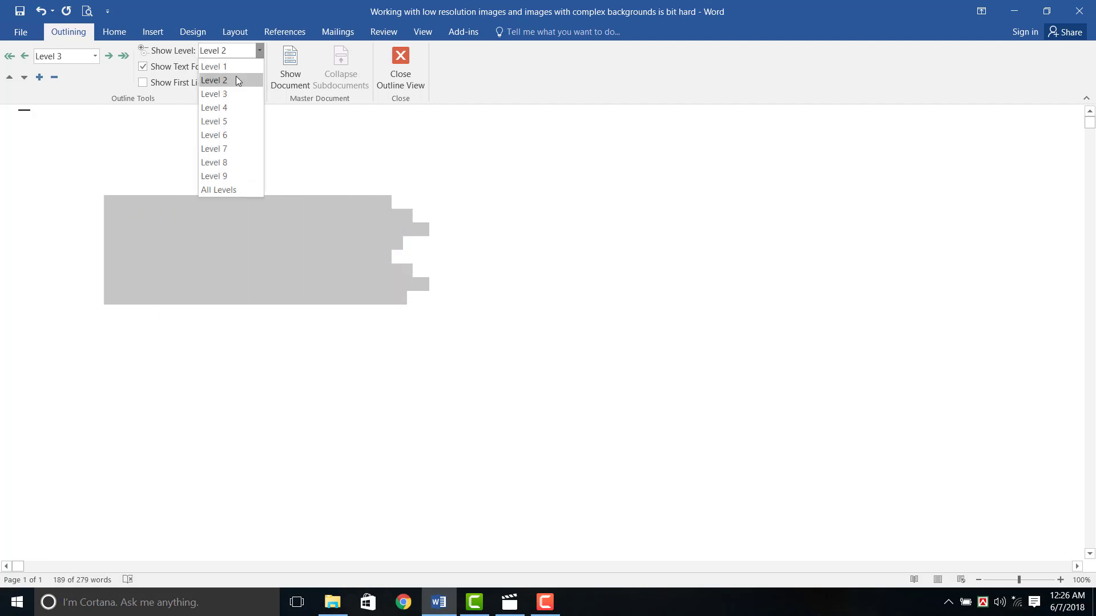
left_click(230, 108)
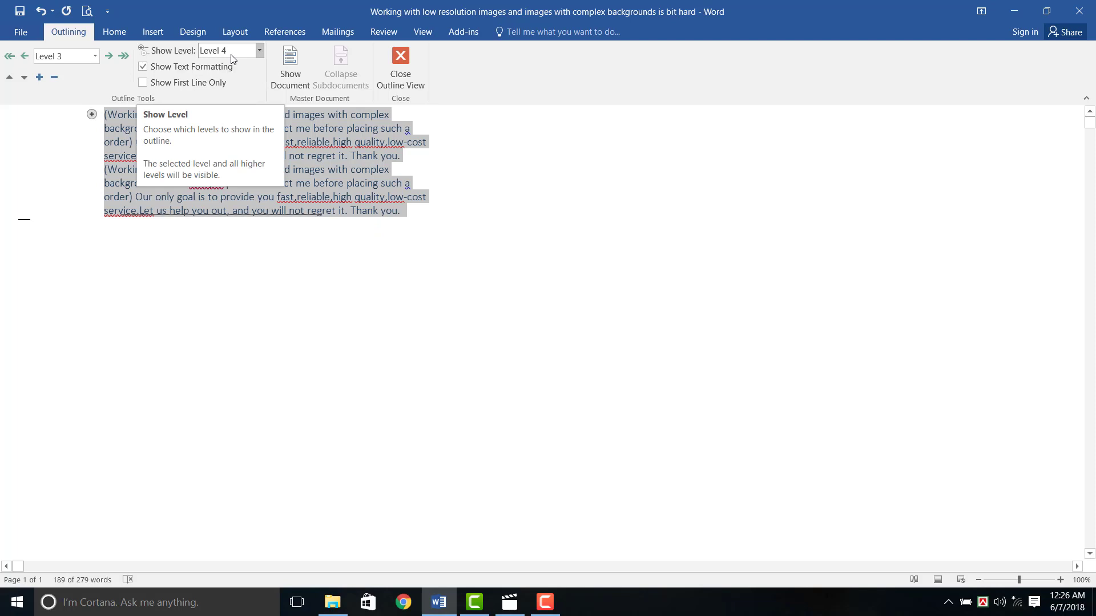
Step: Toggle text formatting and first-line-only display, then expand the Level 3 heading's subparagraphs
left_click(143, 66)
left_click(143, 66)
left_click(143, 82)
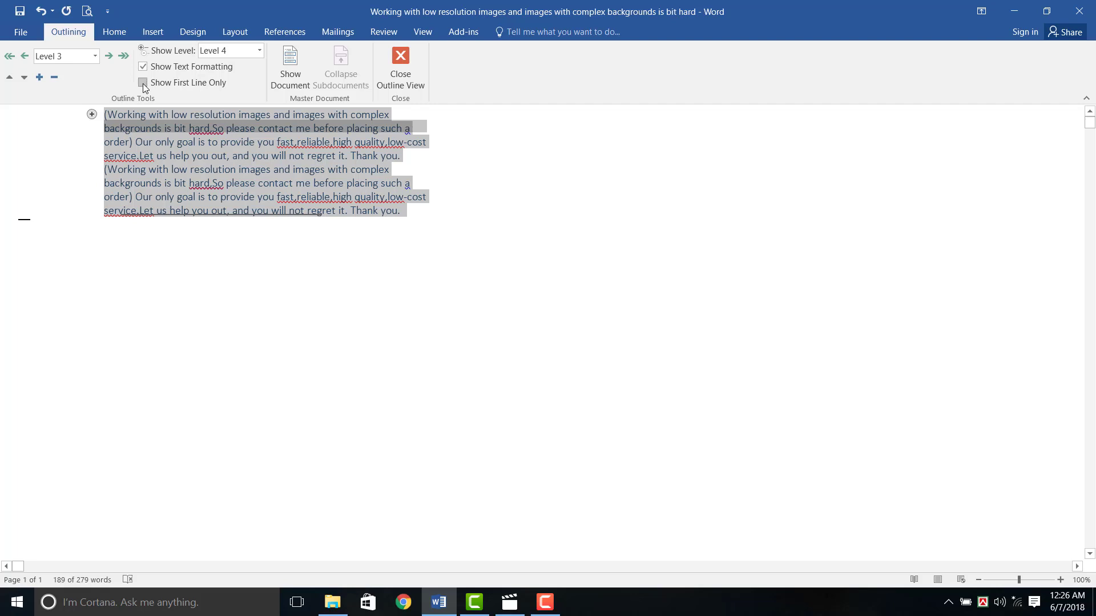
left_click(139, 125)
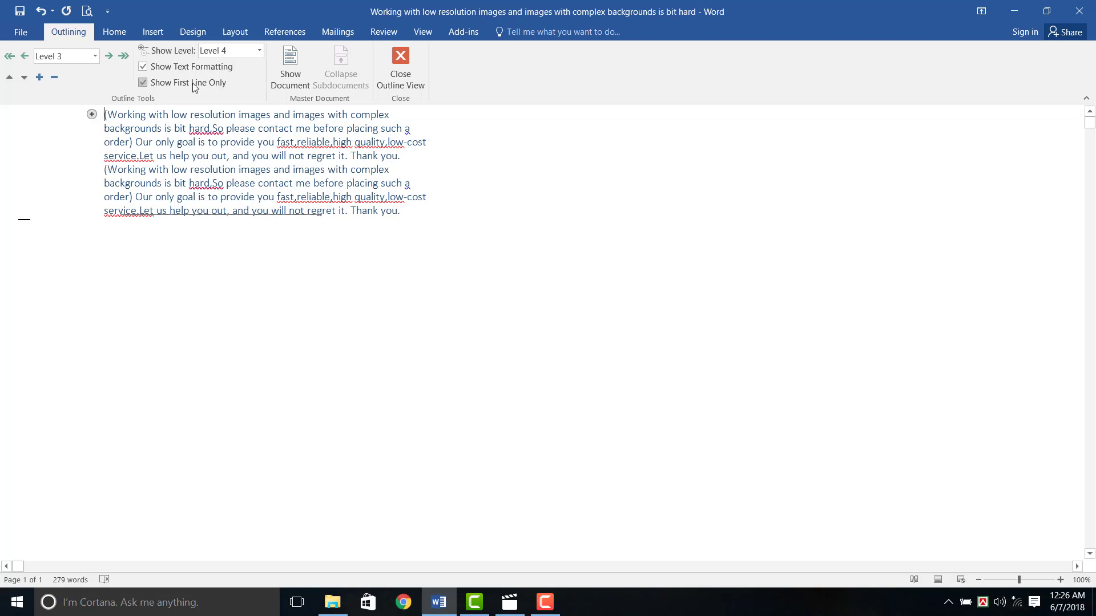
double_click(92, 114)
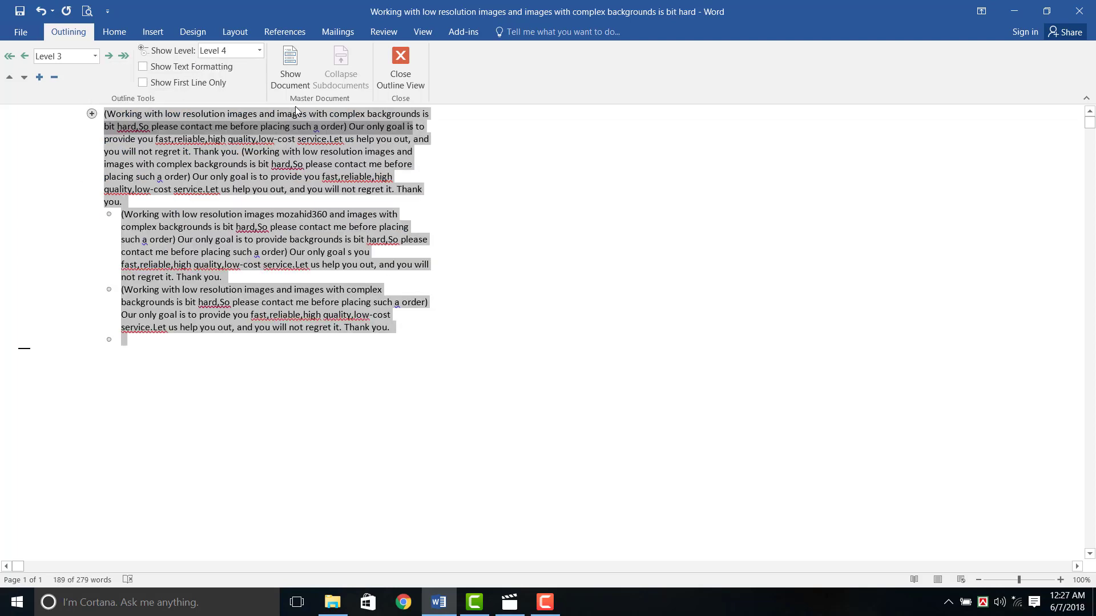
Step: Create a subdocument from the Level 3 section, lock and unlock it, and close Outline view
left_click(288, 62)
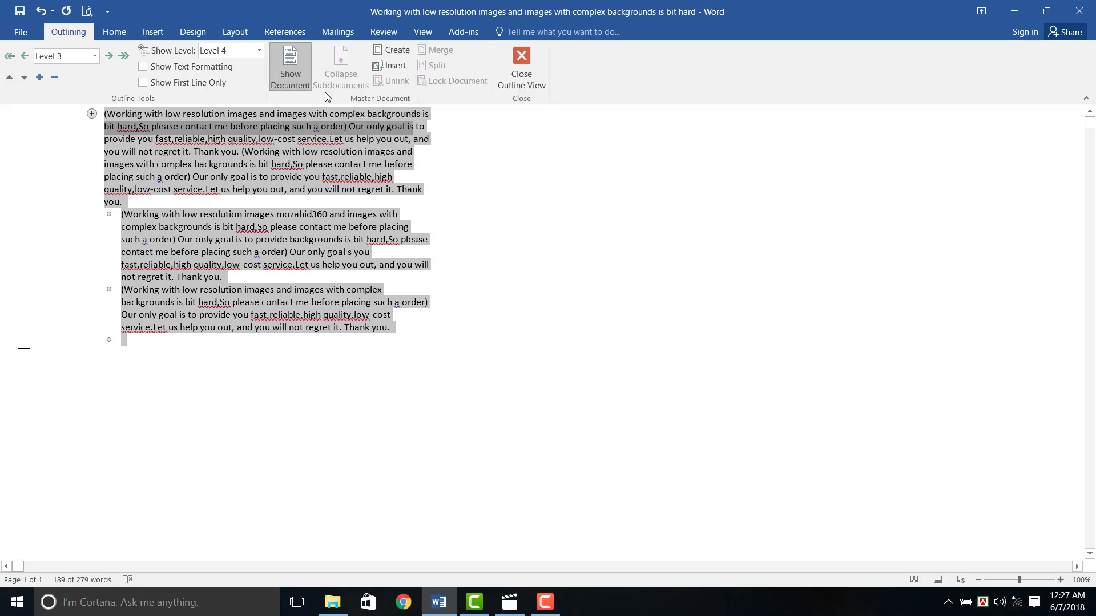
left_click(398, 50)
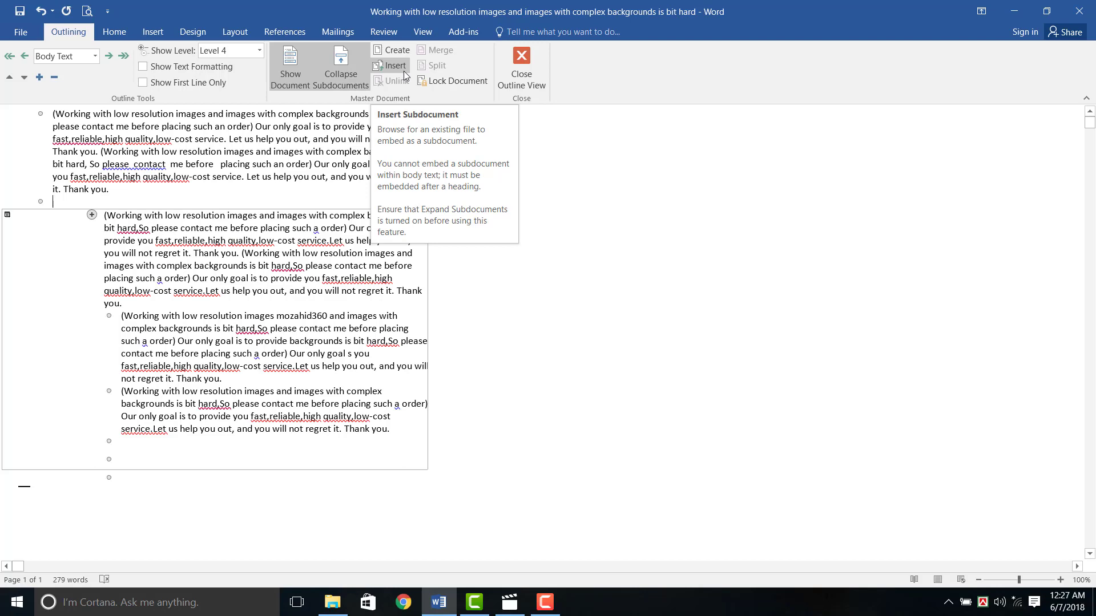
left_click(480, 82)
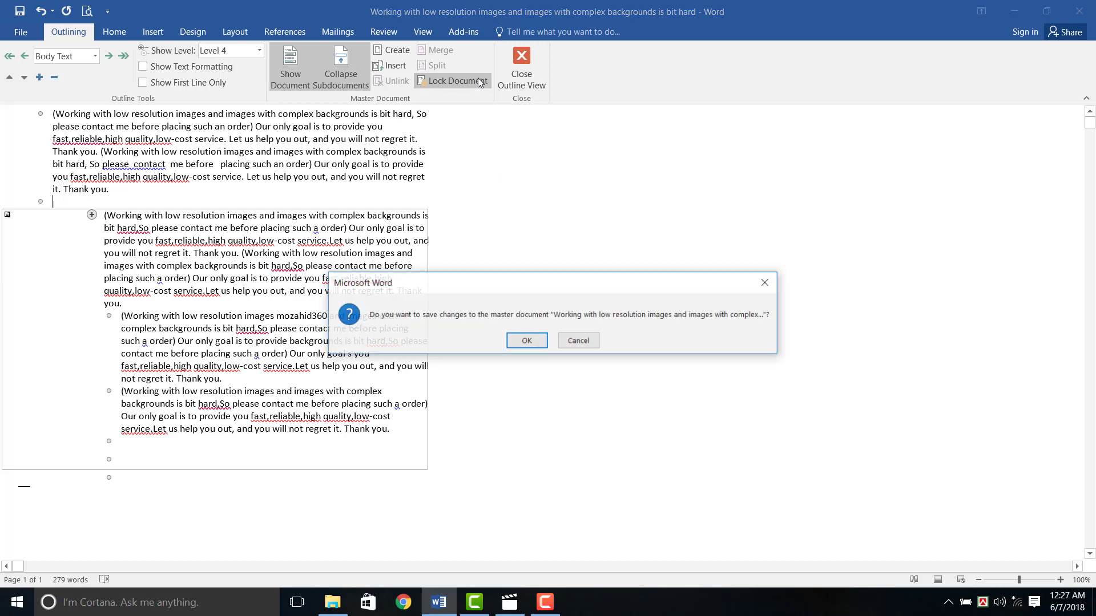
left_click(526, 339)
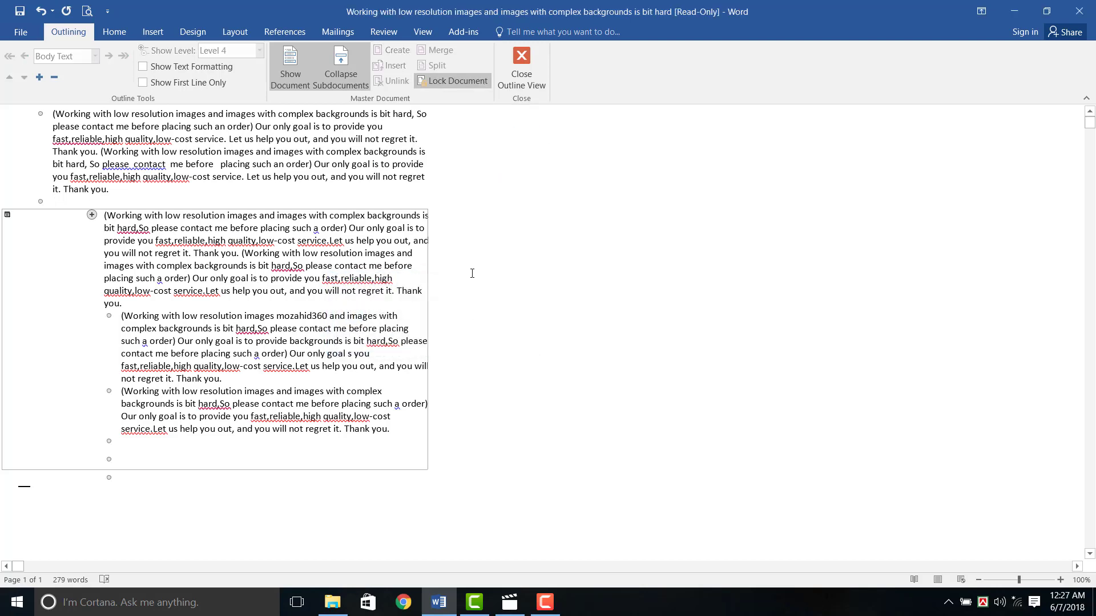
left_click(468, 77)
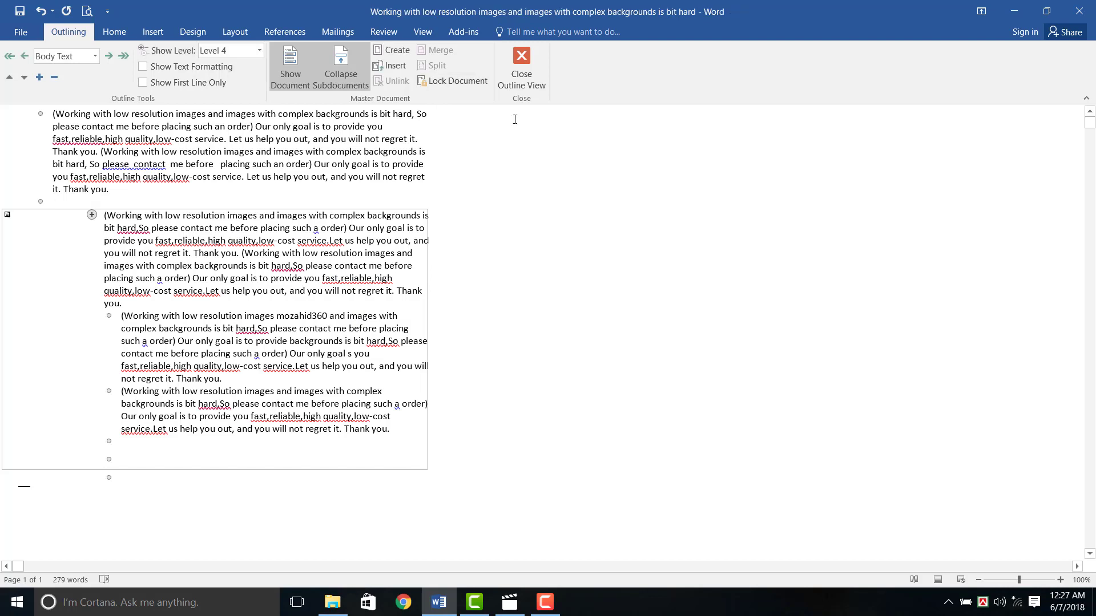
left_click(521, 65)
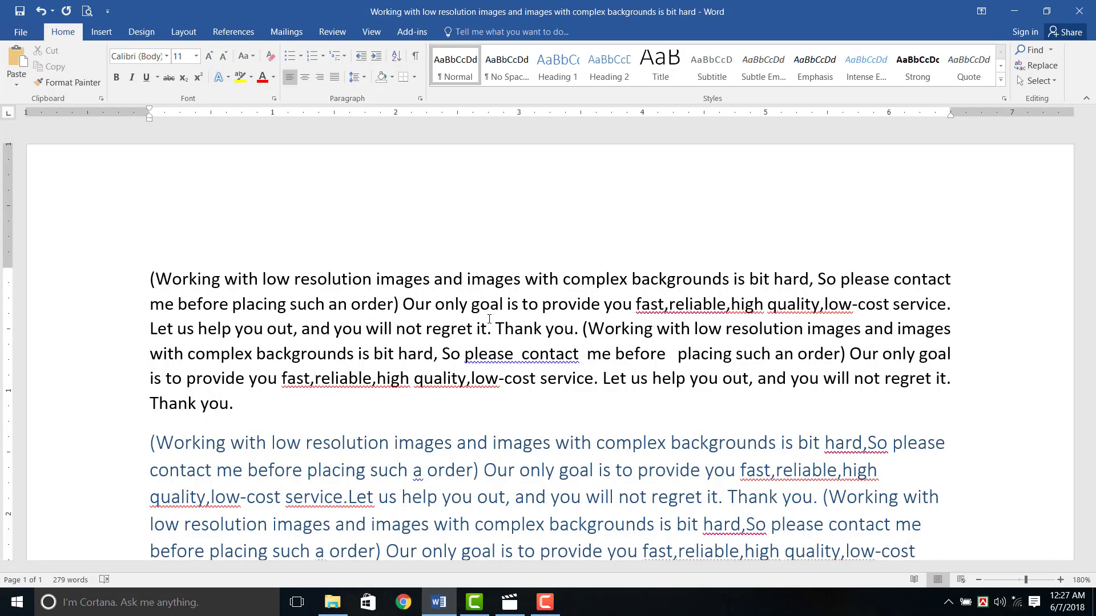
Step: Switch to Draft view, scroll through the text, then return to Print Layout
left_click(372, 32)
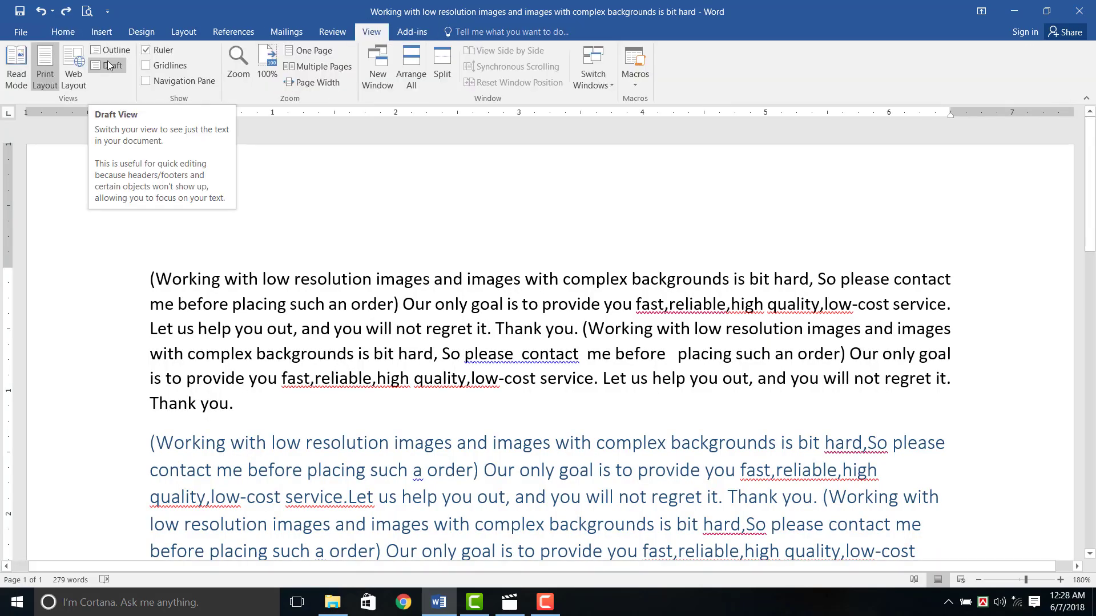
left_click(105, 66)
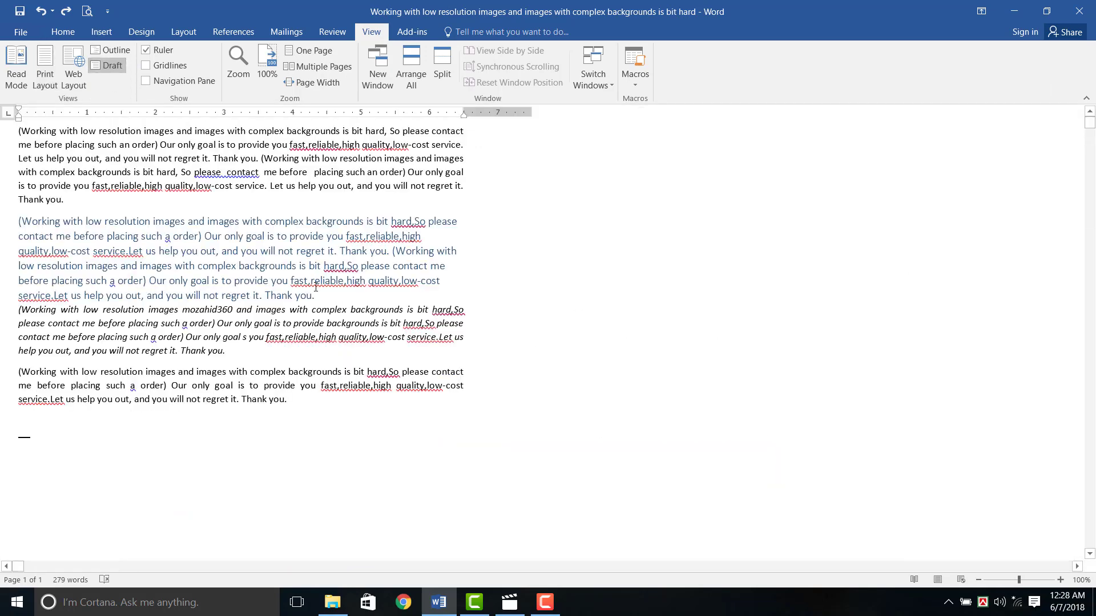
scroll(257, 354, "down", 5)
scroll(188, 341, "up", 5)
scroll(155, 65, "up", 1)
scroll(155, 65, "up", 4)
scroll(54, 84, "down", 5)
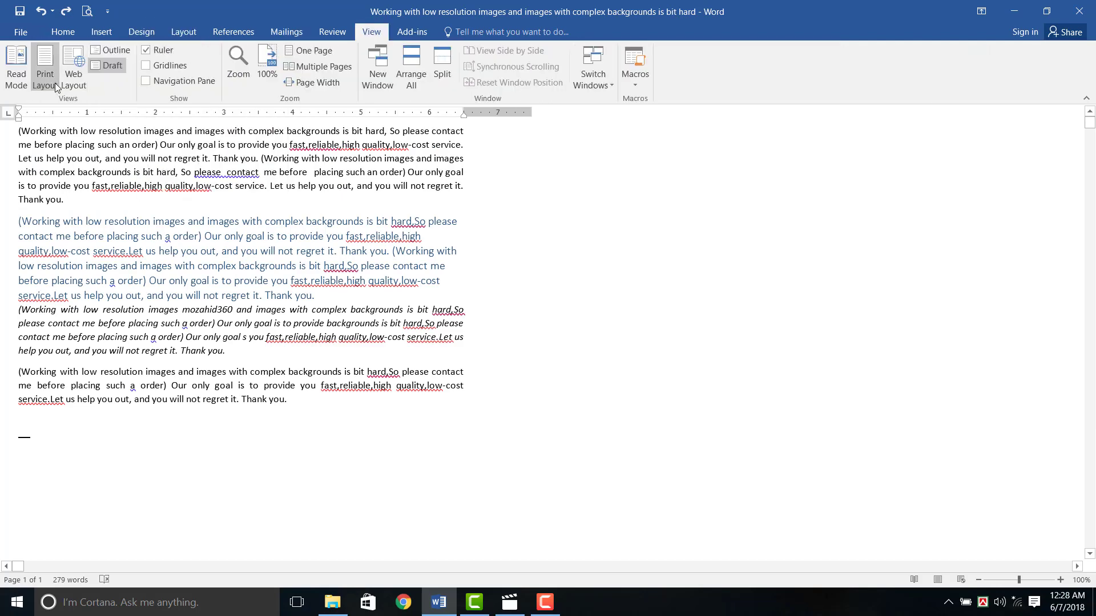
left_click(53, 67)
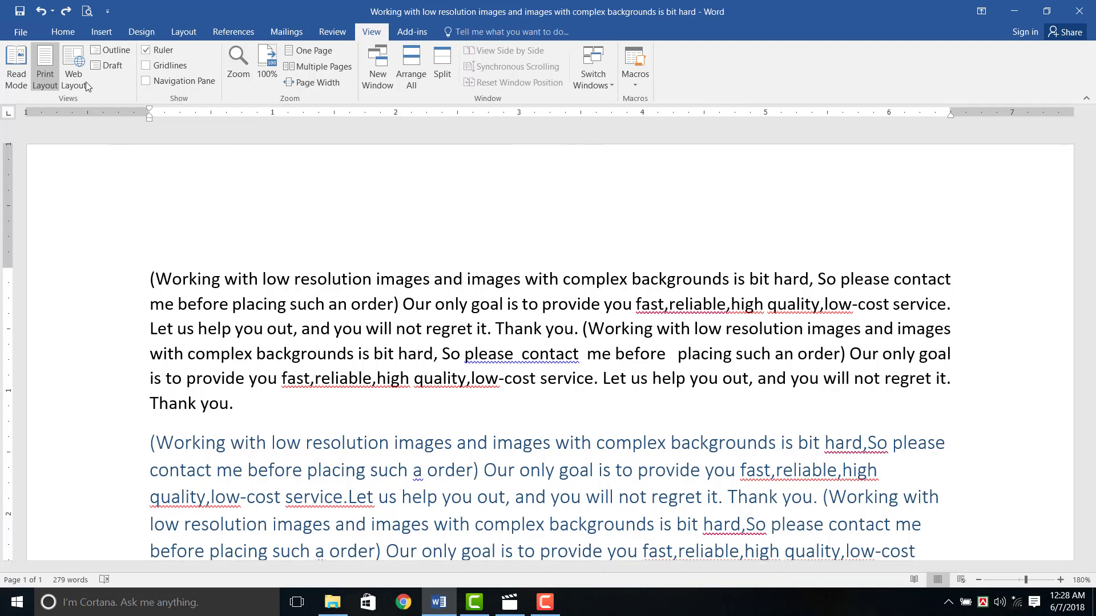
Step: Hide and re-show the rulers, then turn on page gridlines
left_click(146, 51)
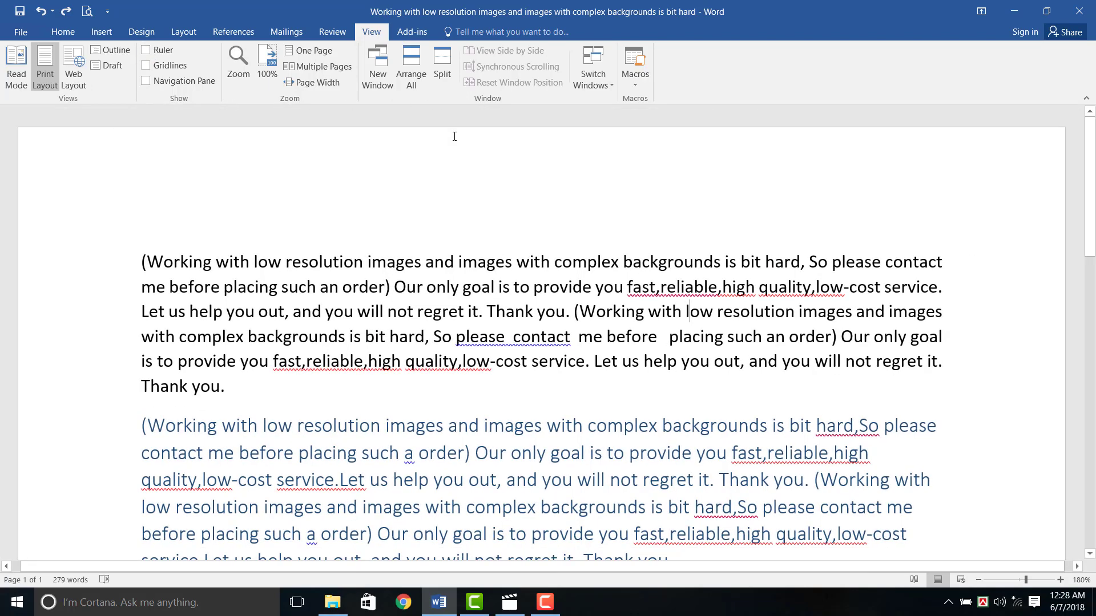
left_click(161, 49)
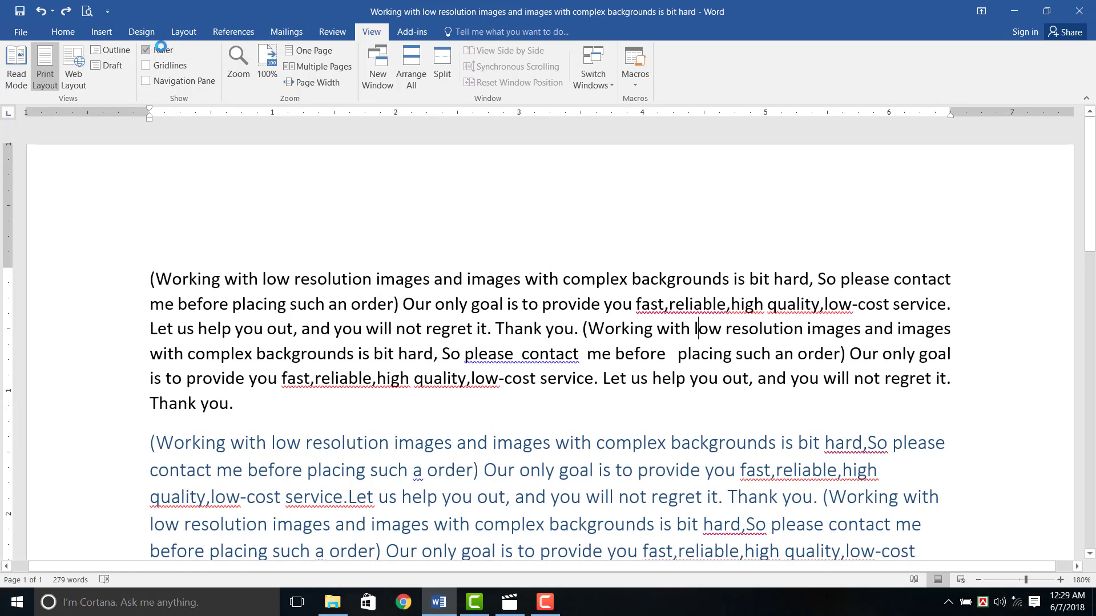
left_click(153, 68)
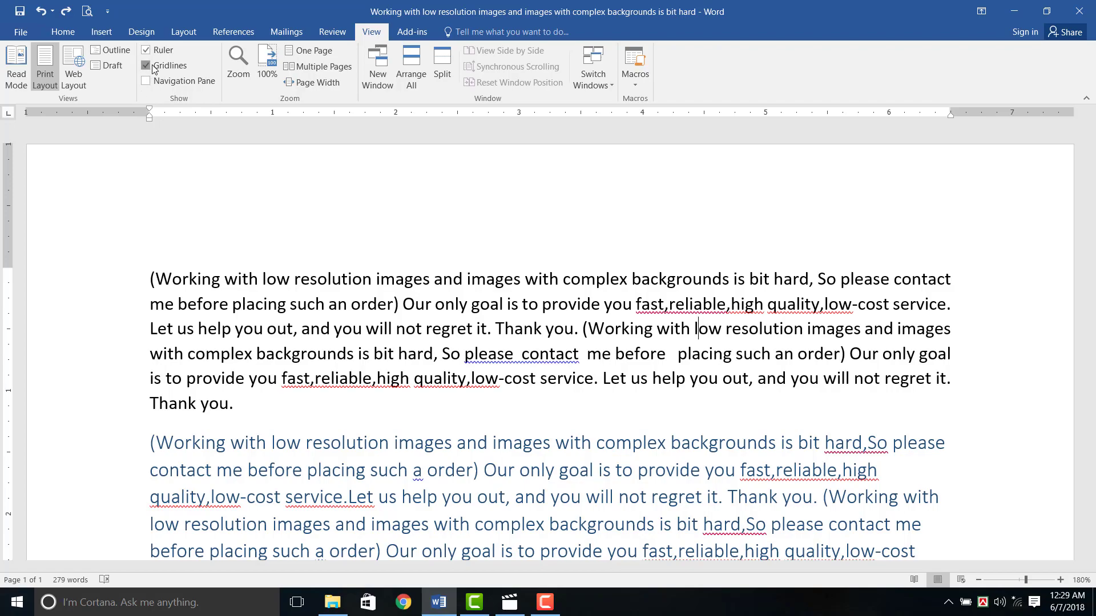
Step: Scroll through the gridded pages, then turn the gridlines off
scroll(333, 343, "down", 10)
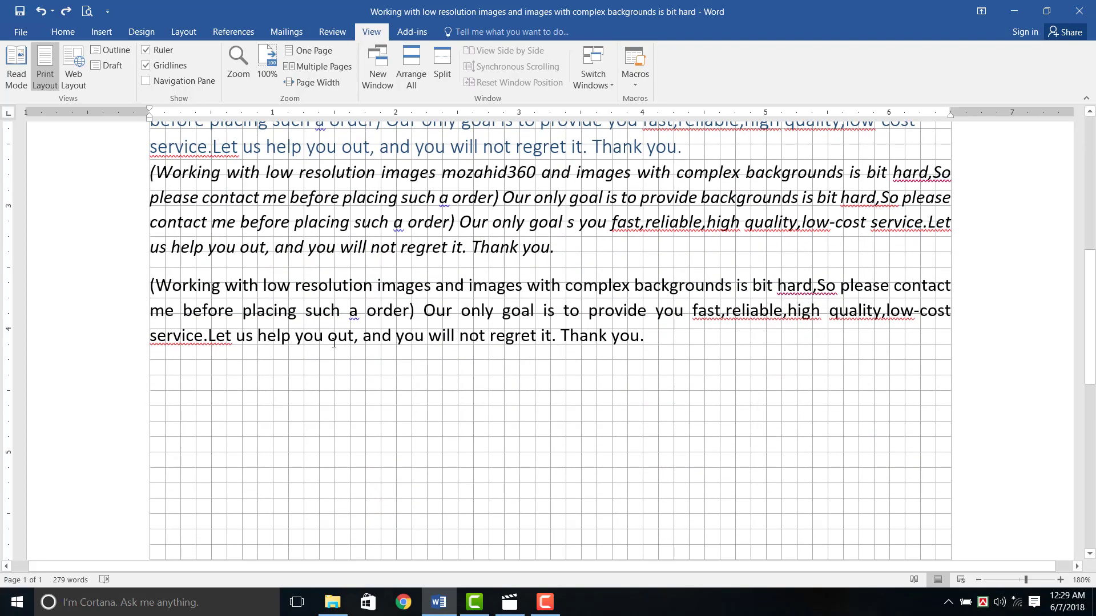
scroll(289, 367, "down", 6)
scroll(499, 334, "down", 2)
scroll(277, 349, "down", 1)
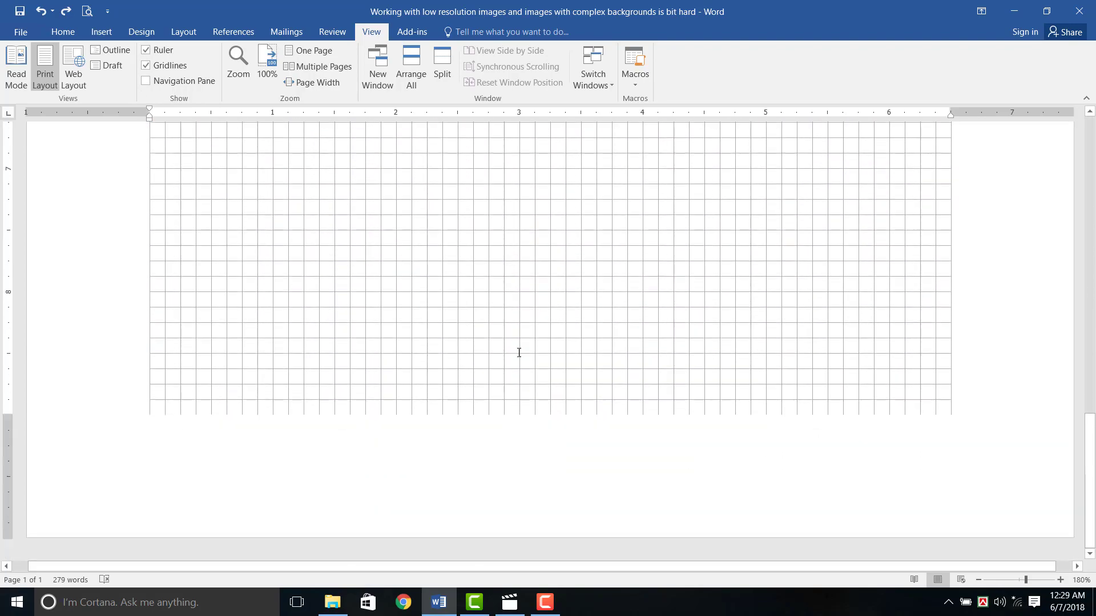
scroll(519, 350, "up", 7)
scroll(427, 310, "up", 5)
scroll(367, 340, "down", 10)
scroll(355, 331, "down", 3)
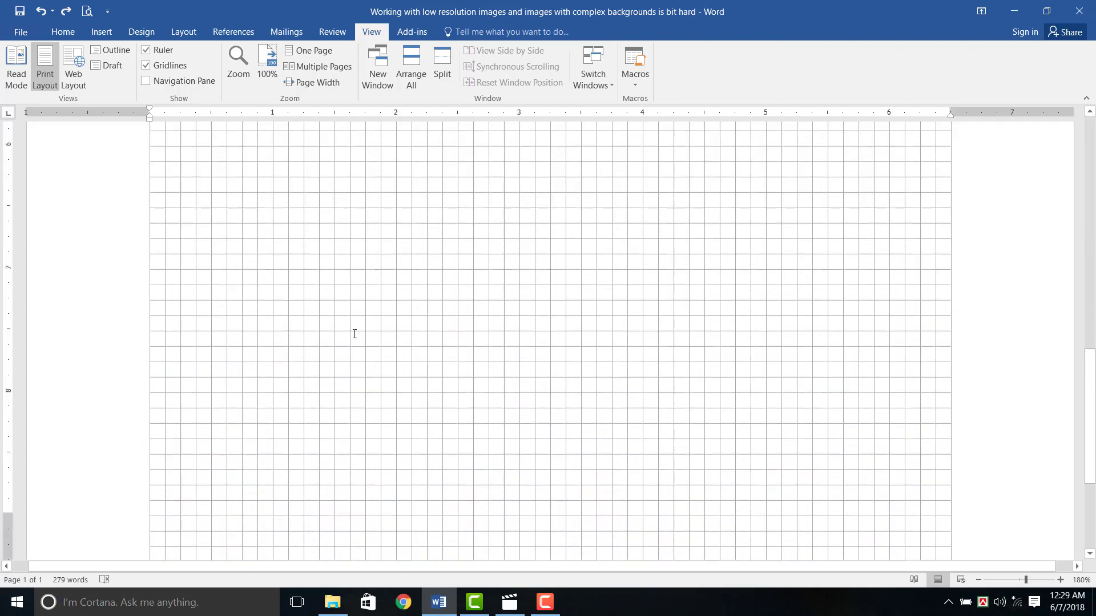
scroll(315, 332, "down", 3)
scroll(324, 337, "down", 1)
scroll(361, 367, "up", 3)
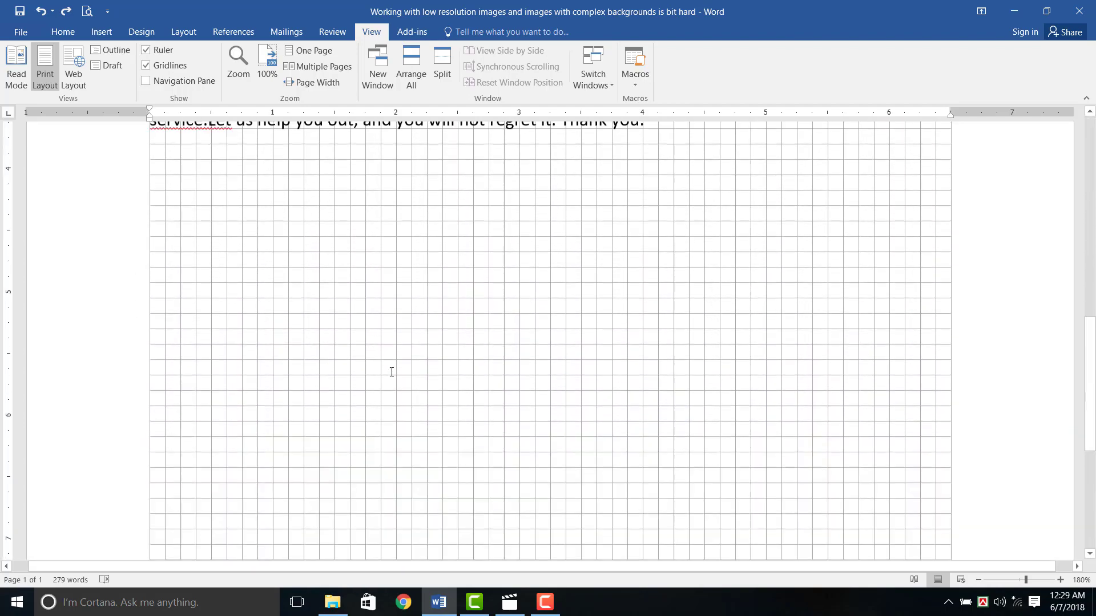
scroll(391, 371, "up", 7)
scroll(343, 360, "up", 1)
left_click(145, 65)
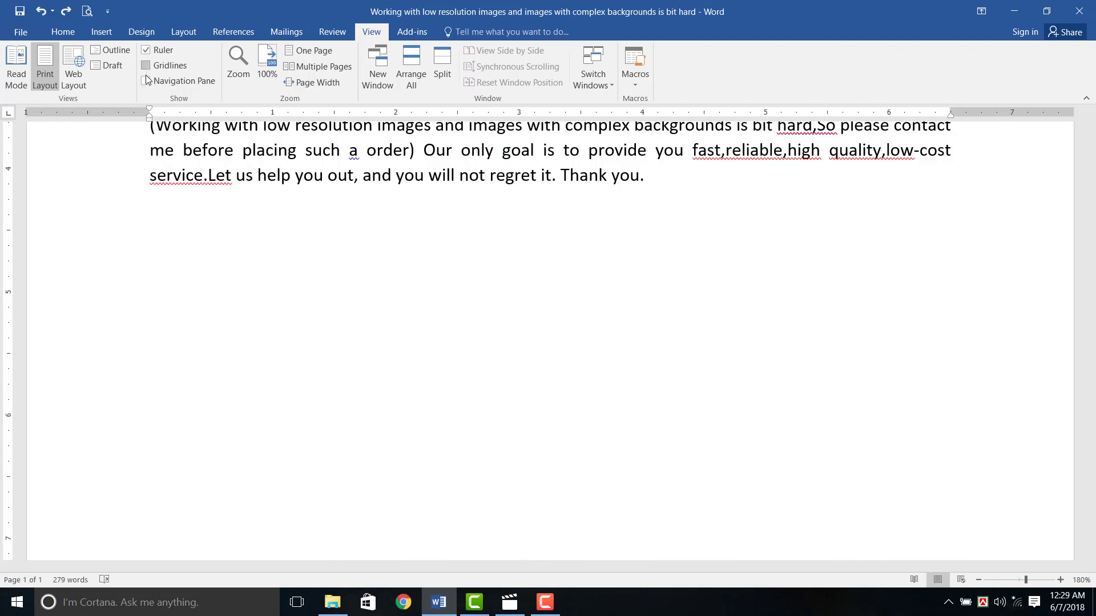
left_click(145, 81)
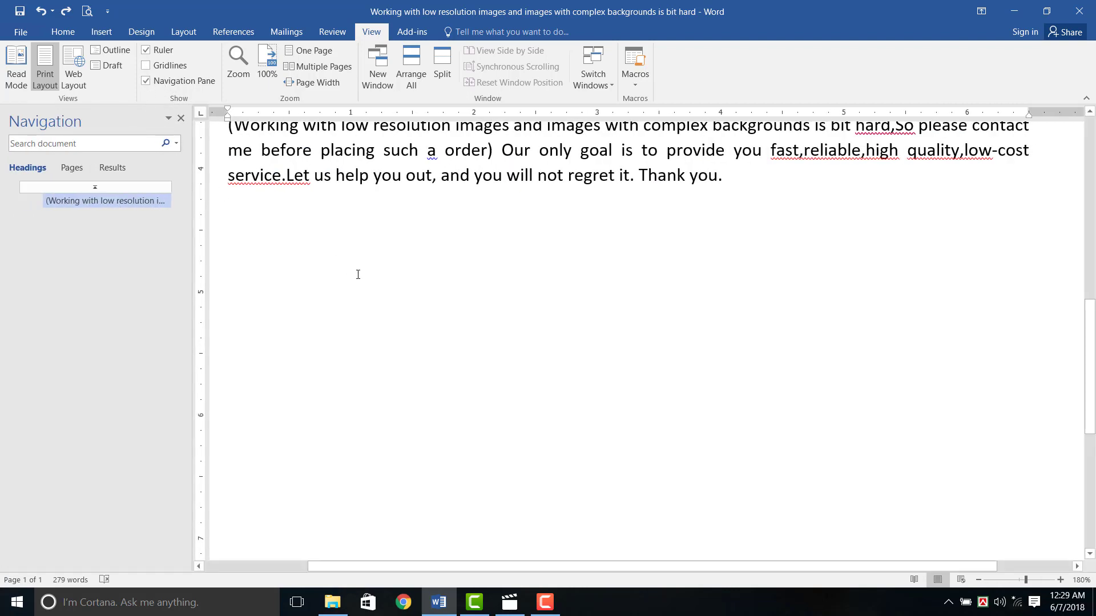
key("ctrl+f")
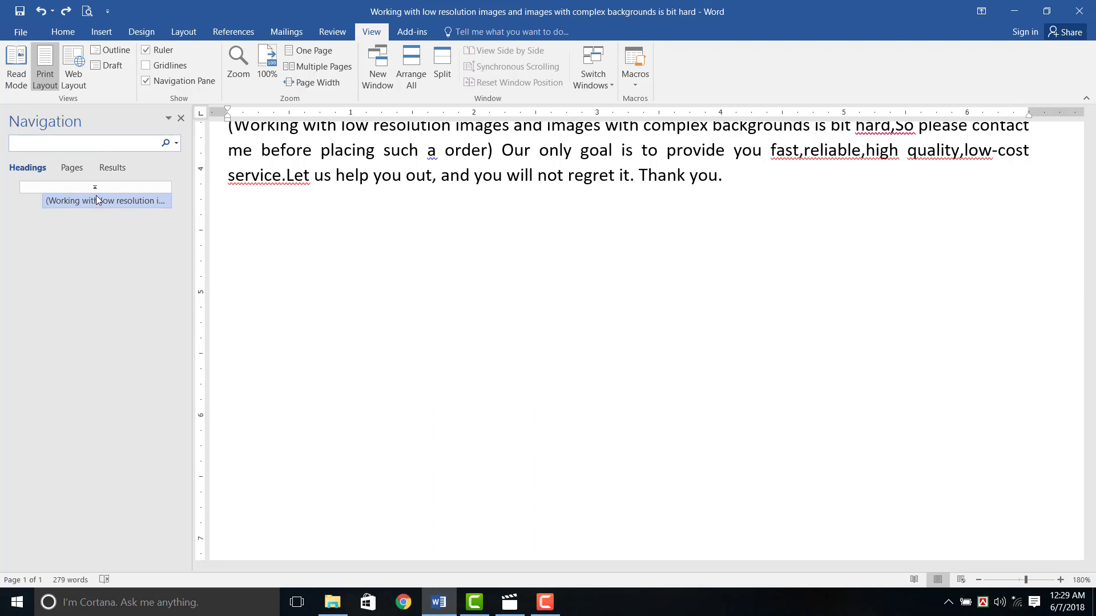
left_click(72, 167)
left_click(117, 168)
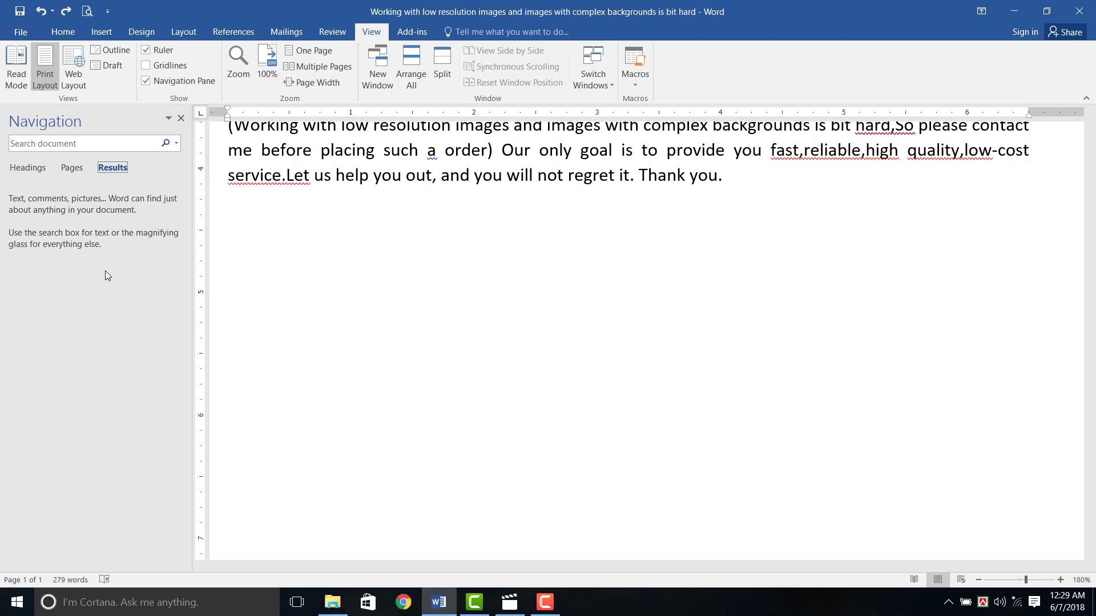
scroll(628, 342, "up", 5)
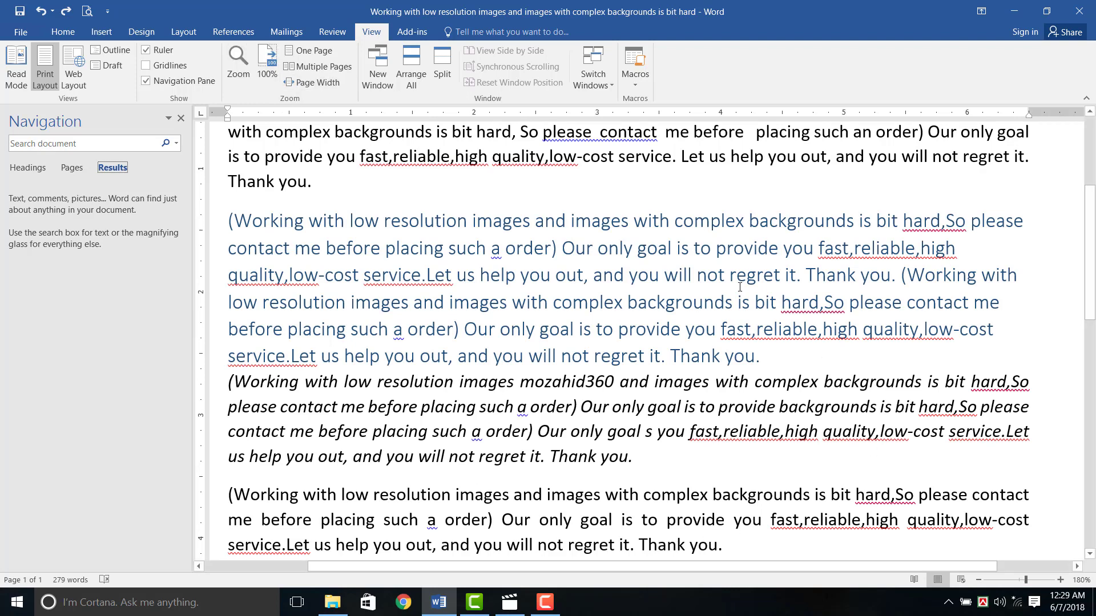
left_click(181, 119)
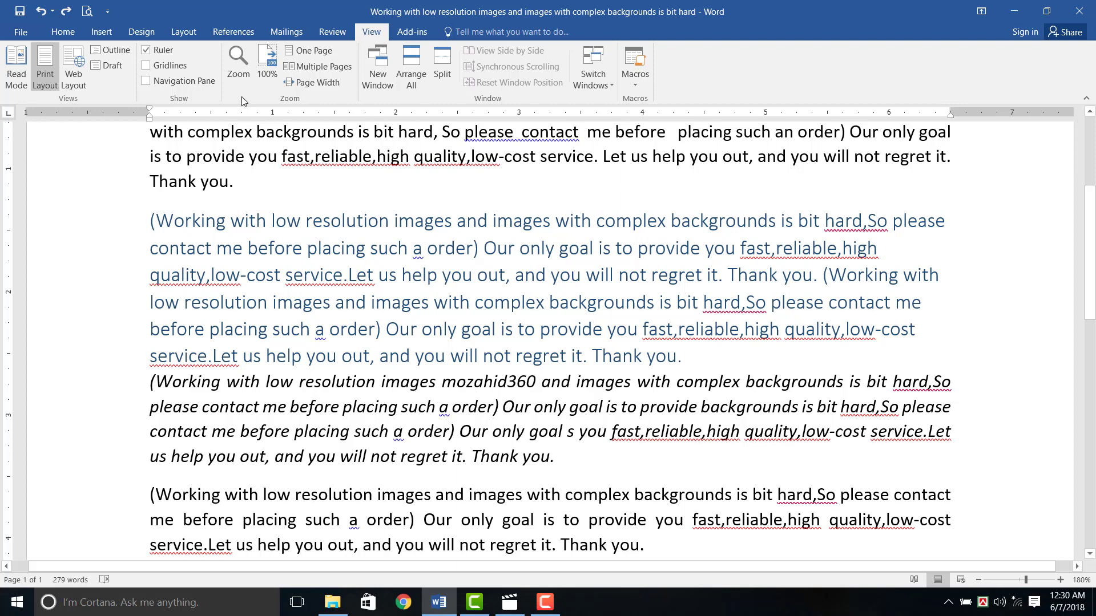
left_click(247, 56)
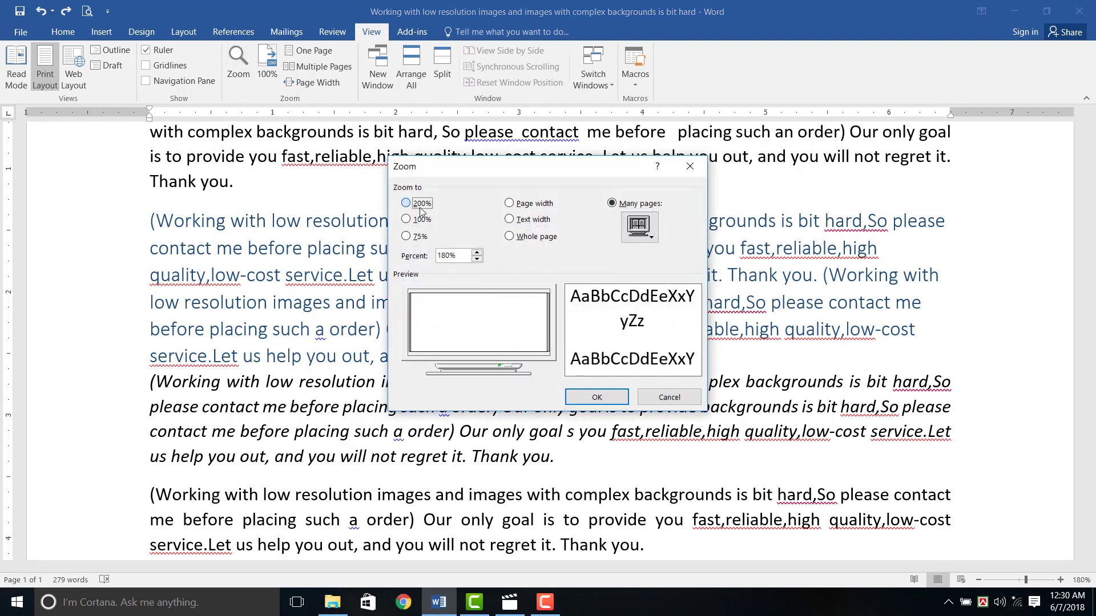
left_click(421, 221)
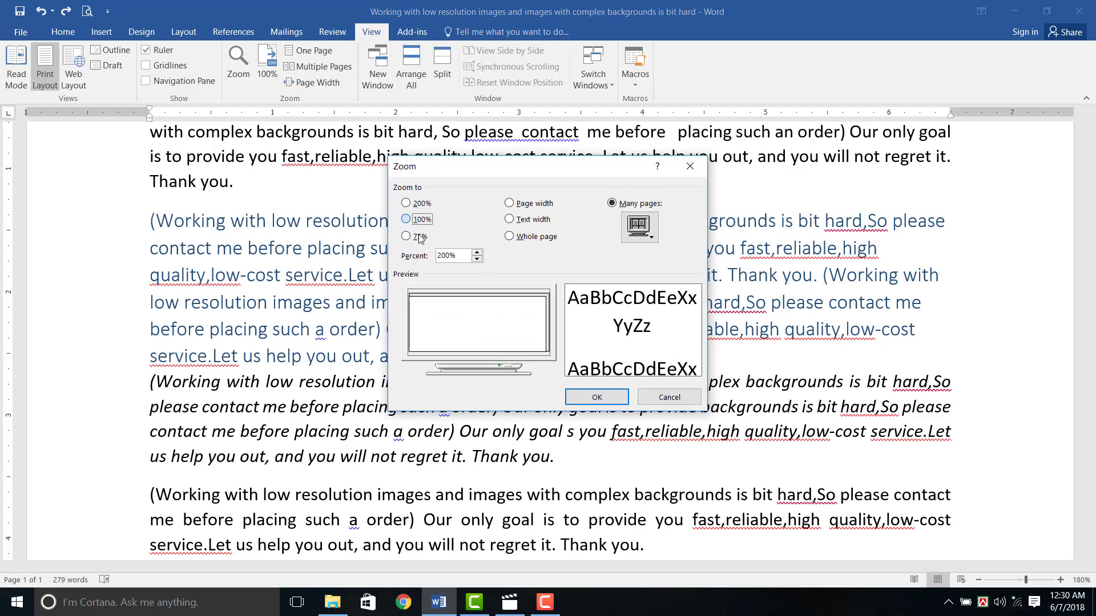
left_click(420, 237)
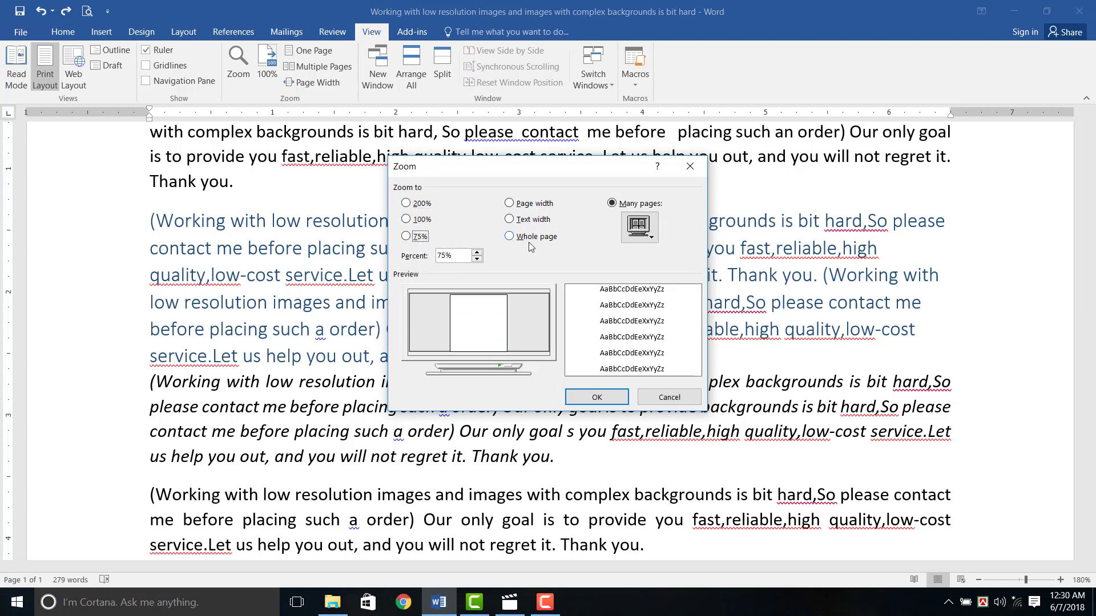
left_click(529, 205)
left_click(529, 219)
left_click(530, 236)
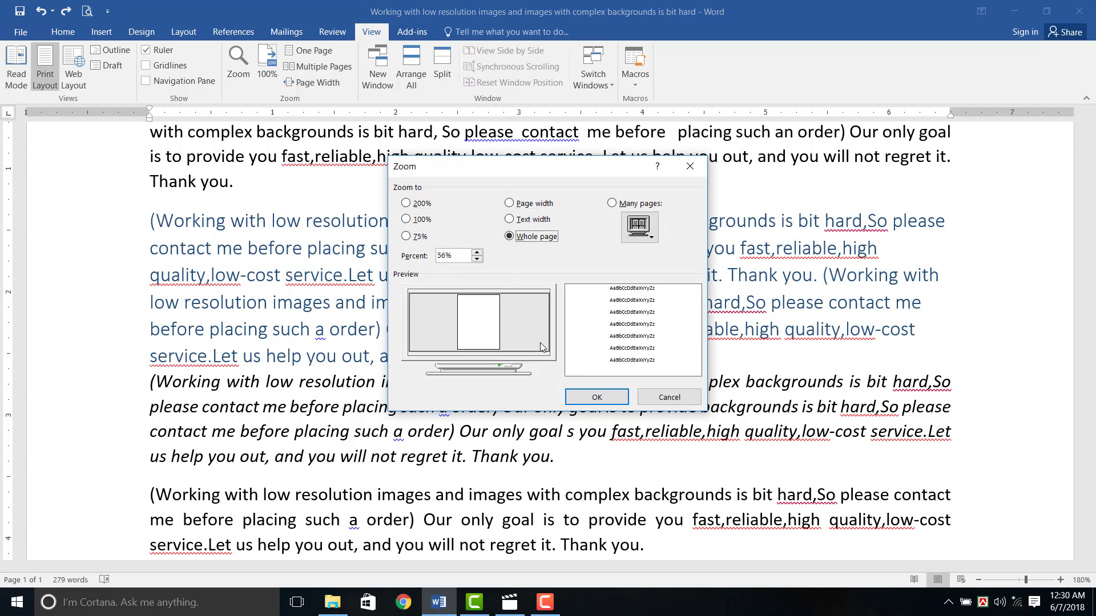
left_click(616, 204)
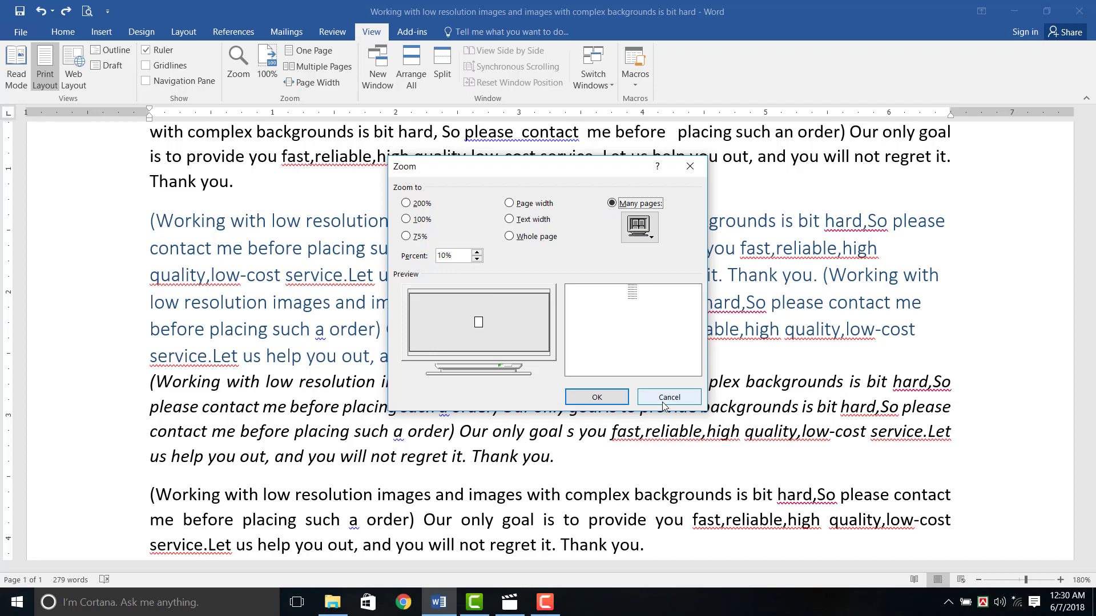
left_click(662, 402)
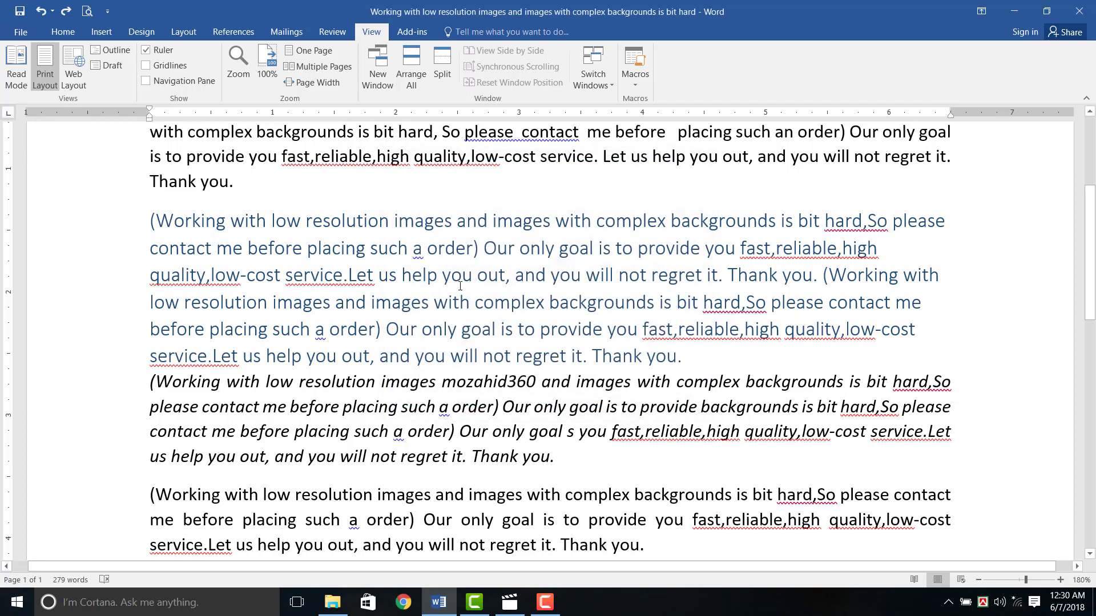
Step: Zoom to 100%, then to One Page so the whole page fits at 57%
left_click(268, 65)
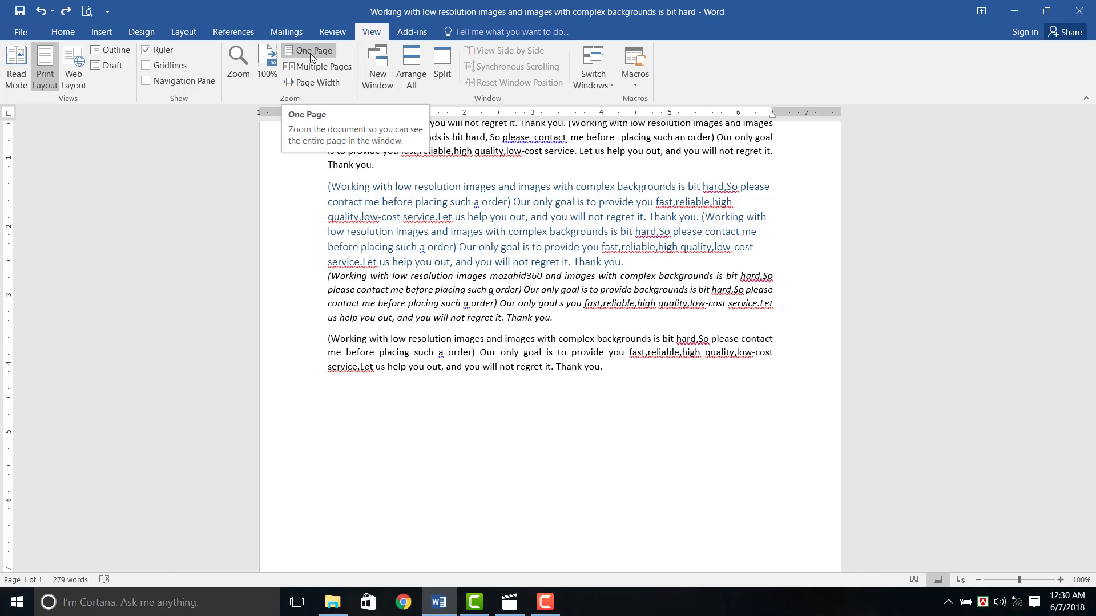
left_click(311, 52)
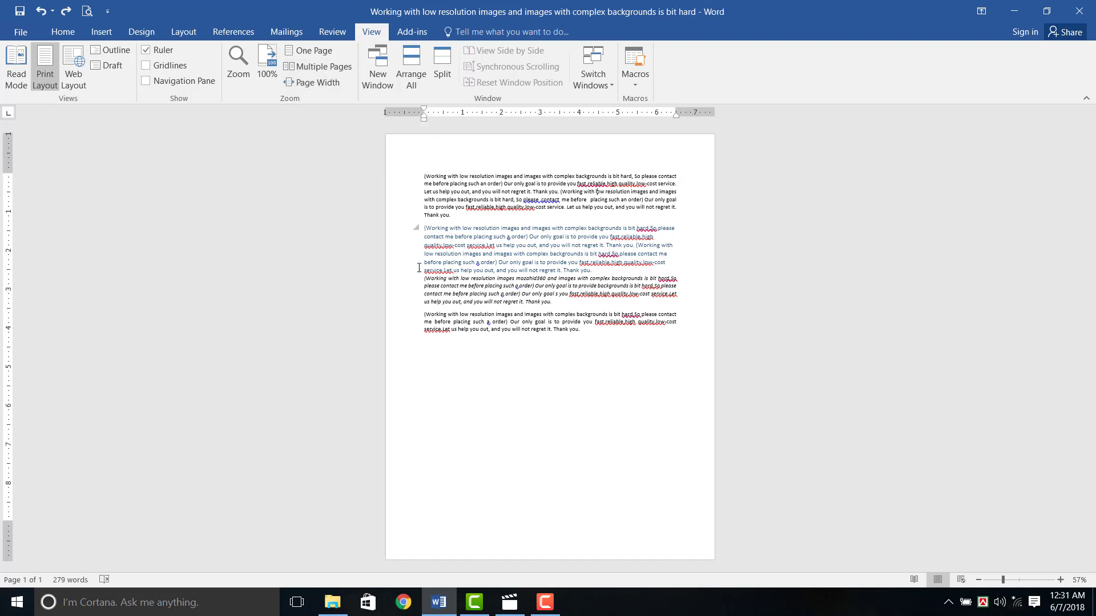
Step: Insert three blank lines before a paragraph, then zoom to Page Width and out to two pages
key("Return")
key("Return")
key("Return")
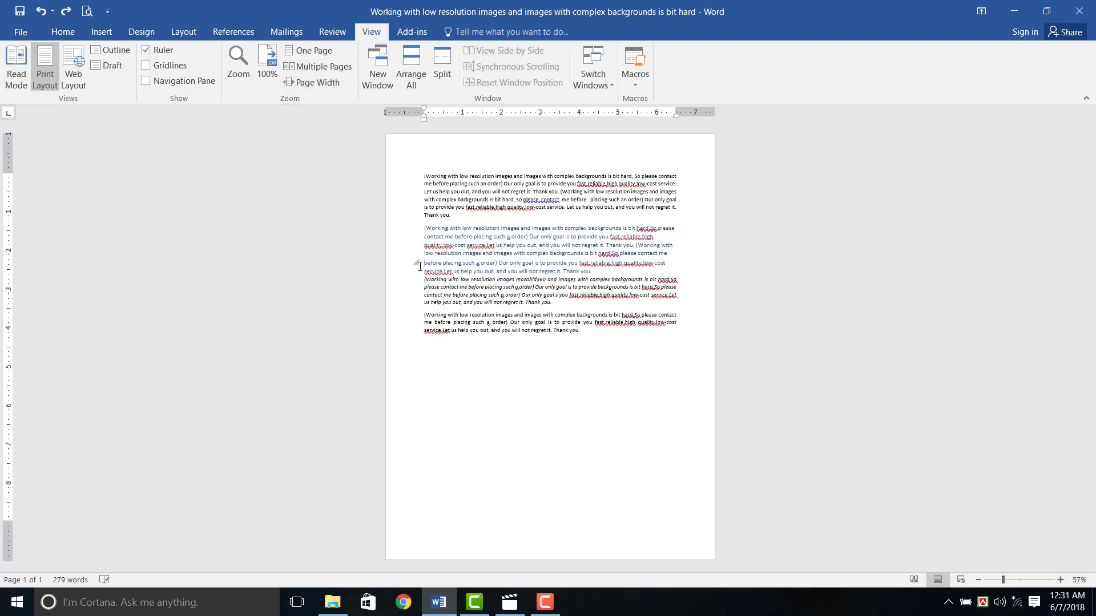
key("Return")
key("Return")
key("Return")
key("Return")
key("Return")
key("Return")
key("Return")
key("Return")
key("Return")
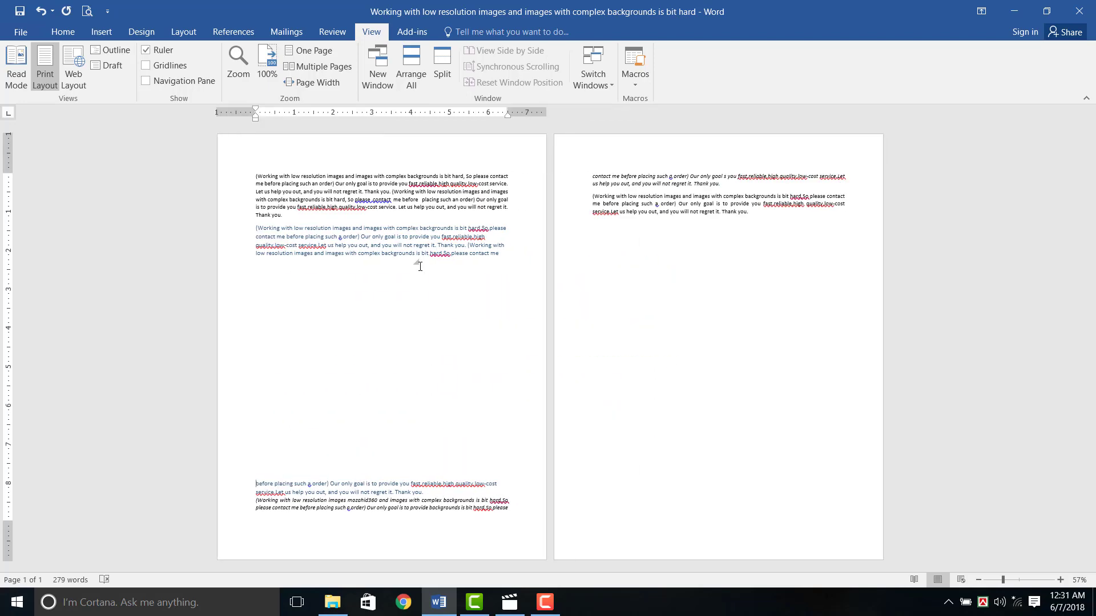
key("Return")
key("Return")
key("Return")
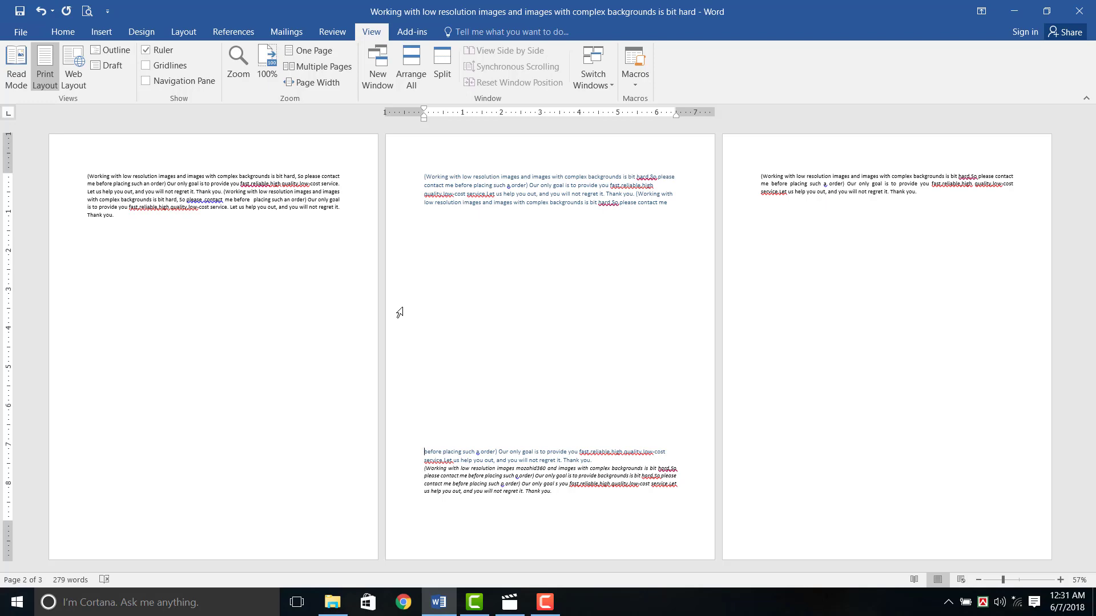
left_click(328, 83)
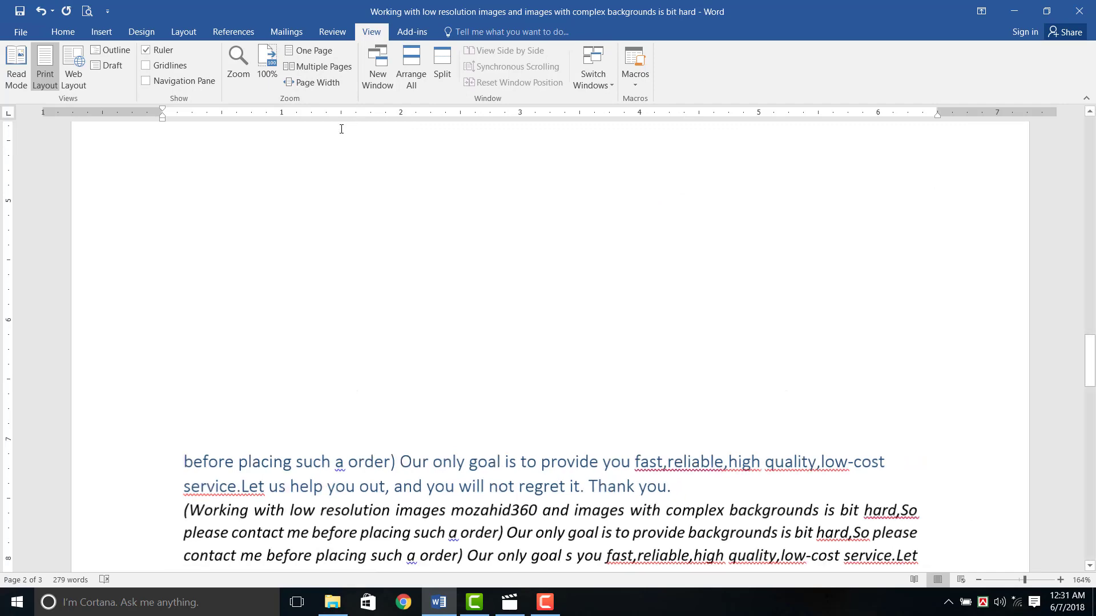
scroll(341, 129, "down", 8, "ctrl")
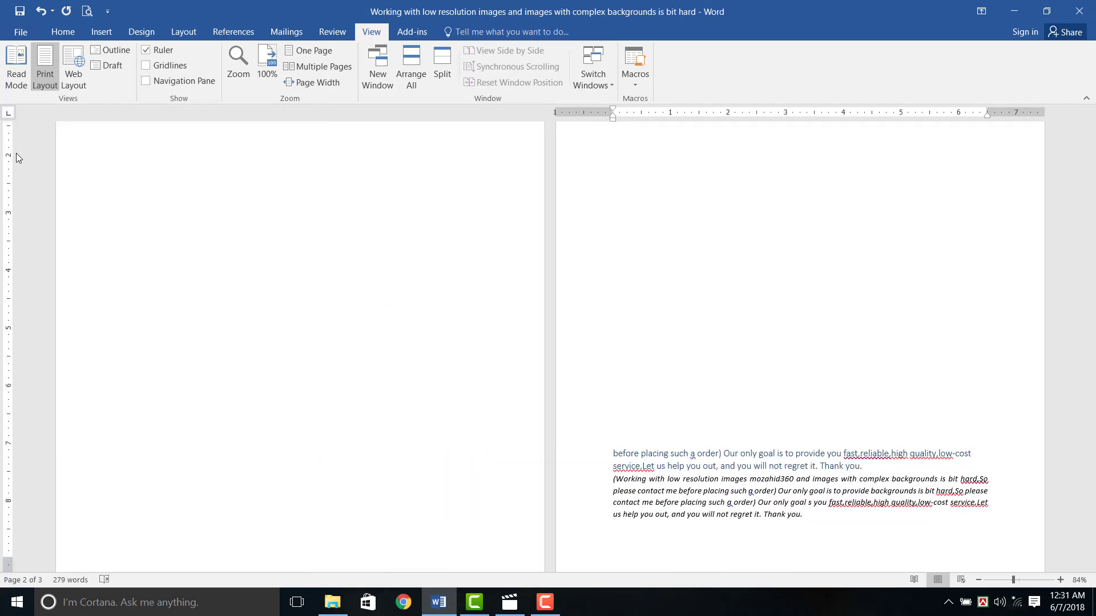